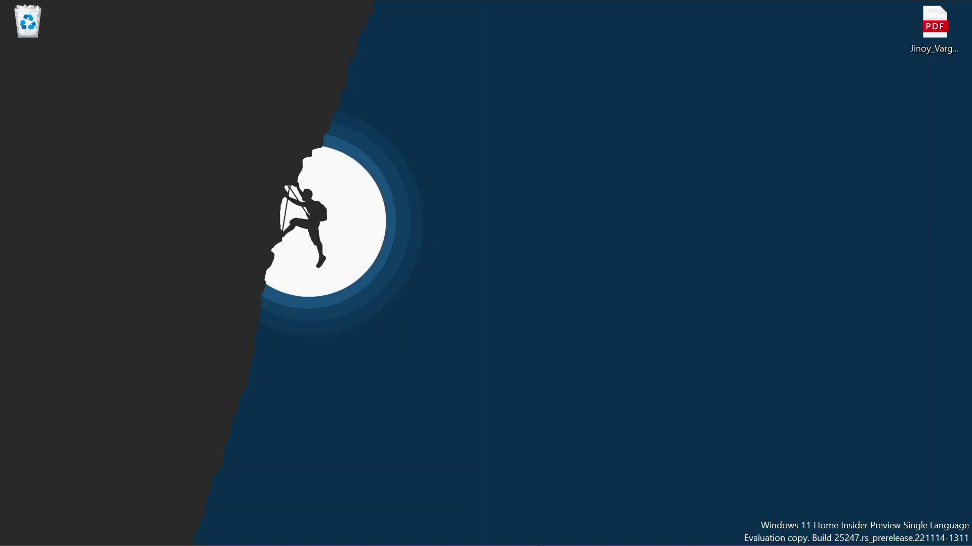
# Step: On freenom.com, search cspsyco and add the free cspsyco.ml domain to the cart
pyautogui.click(512, 527)
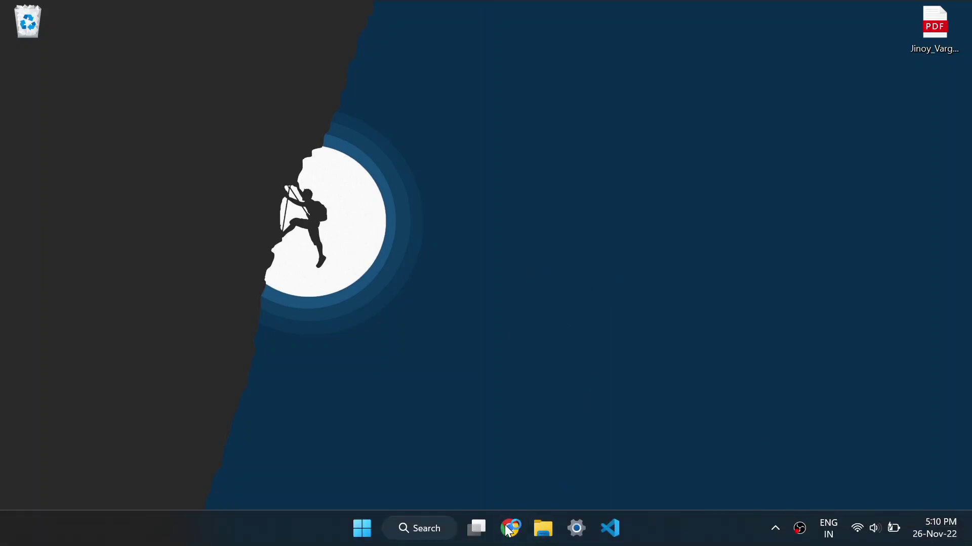
pyautogui.write('freenom.com')
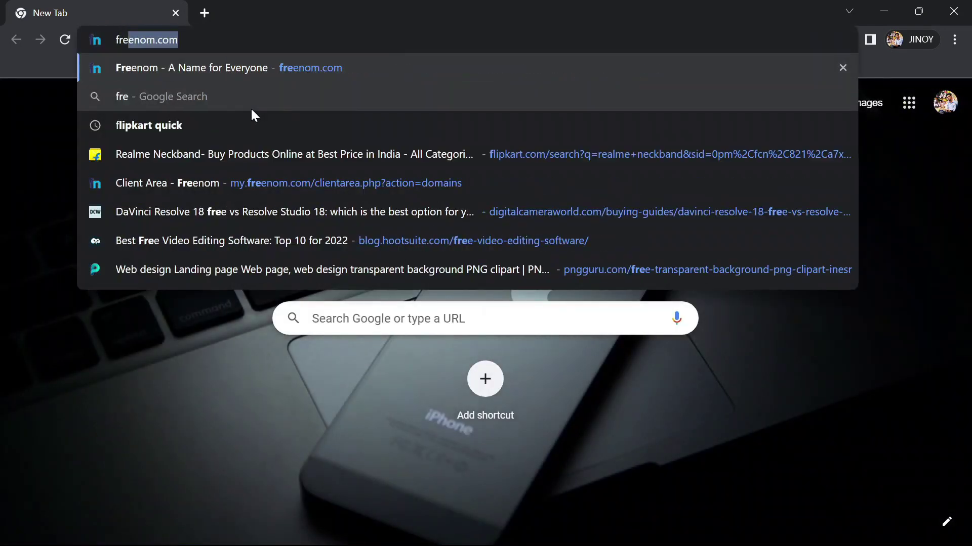
pyautogui.press('Return')
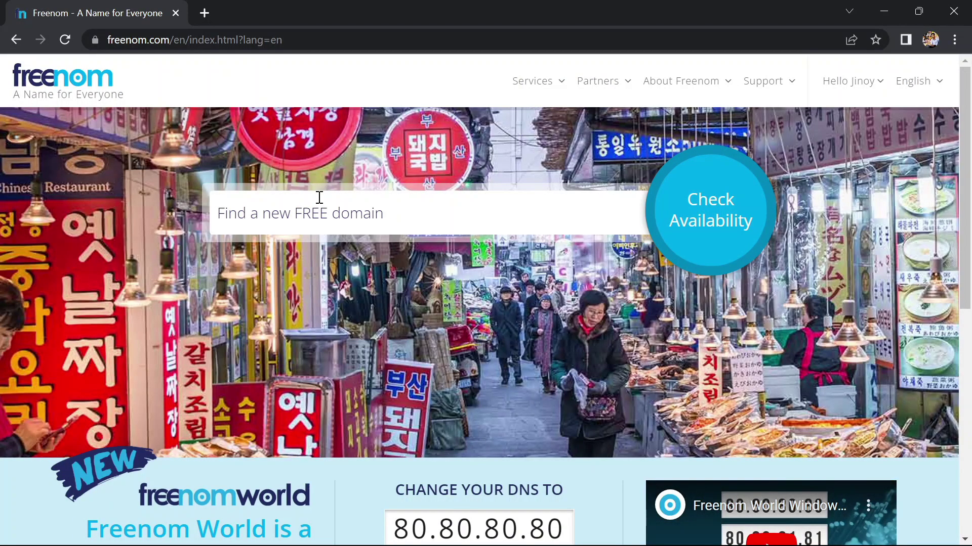
pyautogui.click(416, 208)
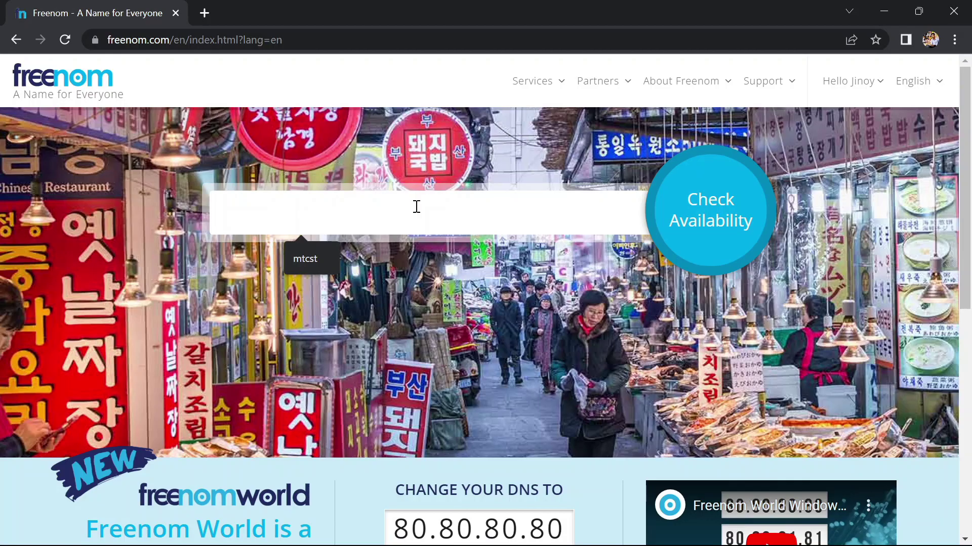
pyautogui.write('csps')
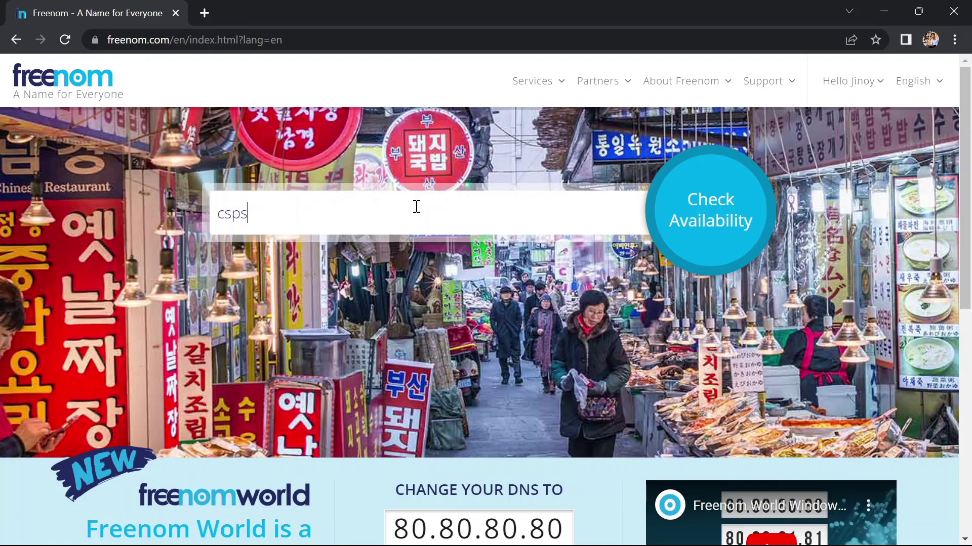
pyautogui.write('yco')
pyautogui.click(693, 225)
pyautogui.scroll(-3, 503, 321)
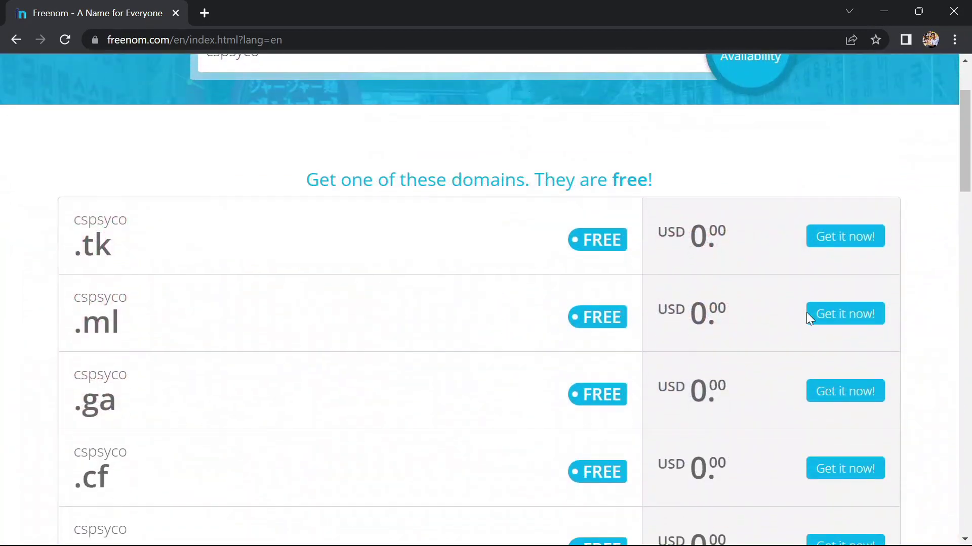
pyautogui.click(832, 318)
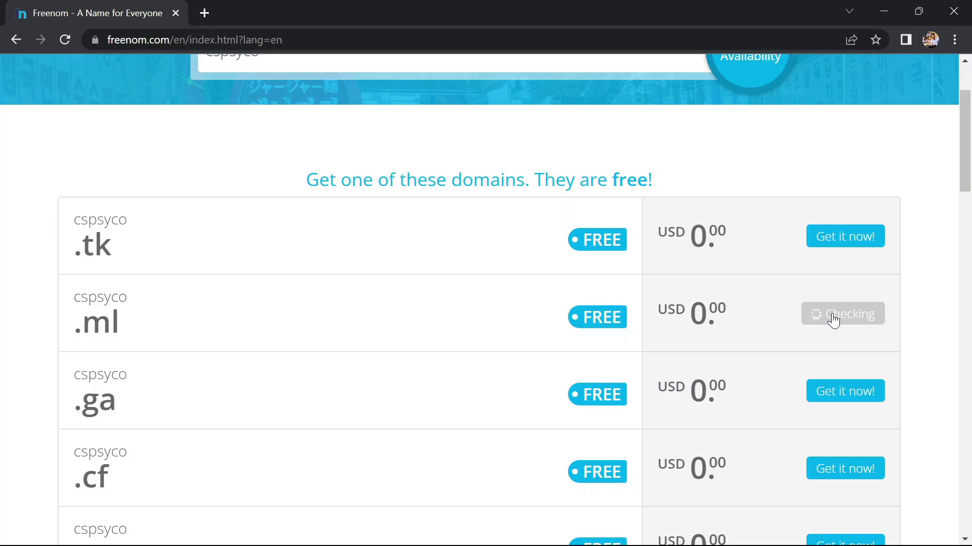
pyautogui.scroll(-3, 500, 387)
pyautogui.scroll(-2, 500, 387)
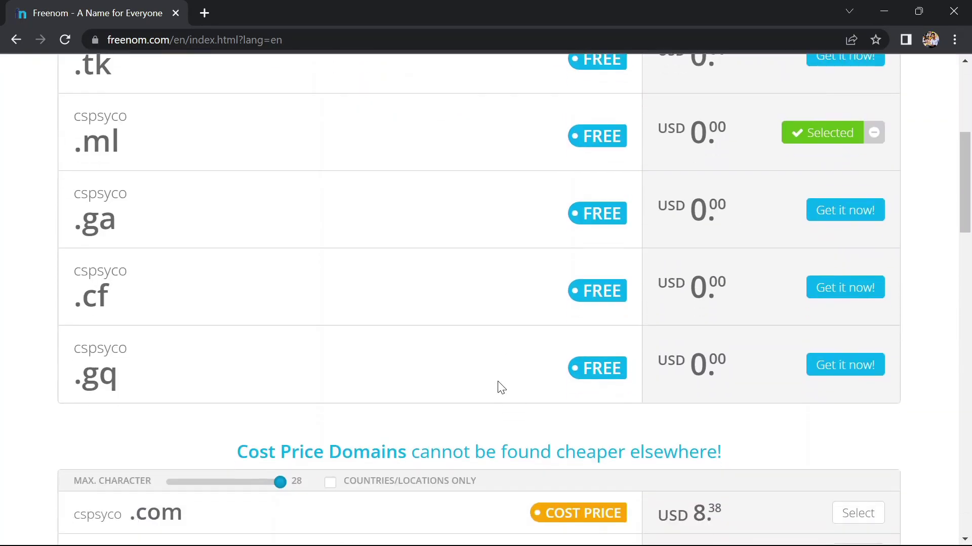
pyautogui.scroll(-1, 500, 387)
pyautogui.scroll(-10, 501, 387)
pyautogui.scroll(-8, 500, 388)
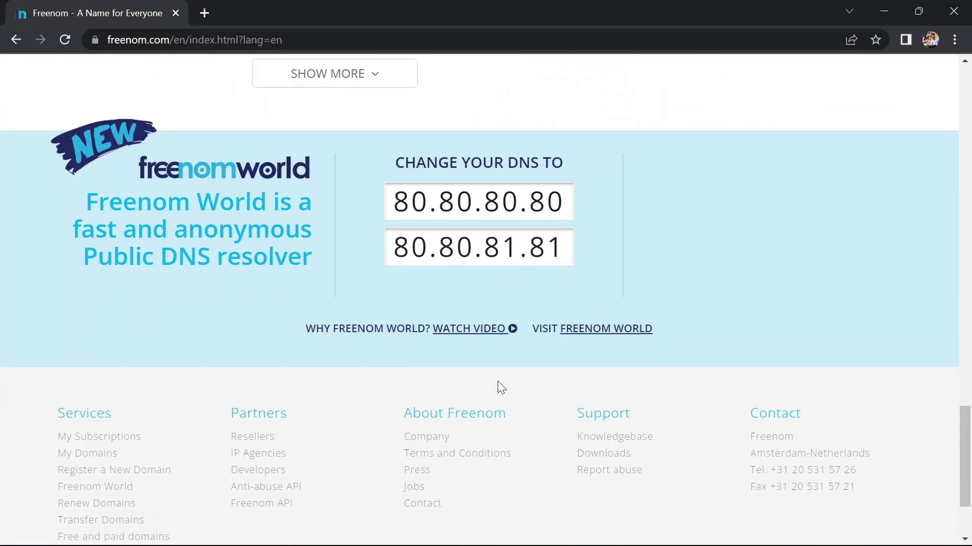
pyautogui.scroll(3, 501, 387)
pyautogui.scroll(2, 500, 387)
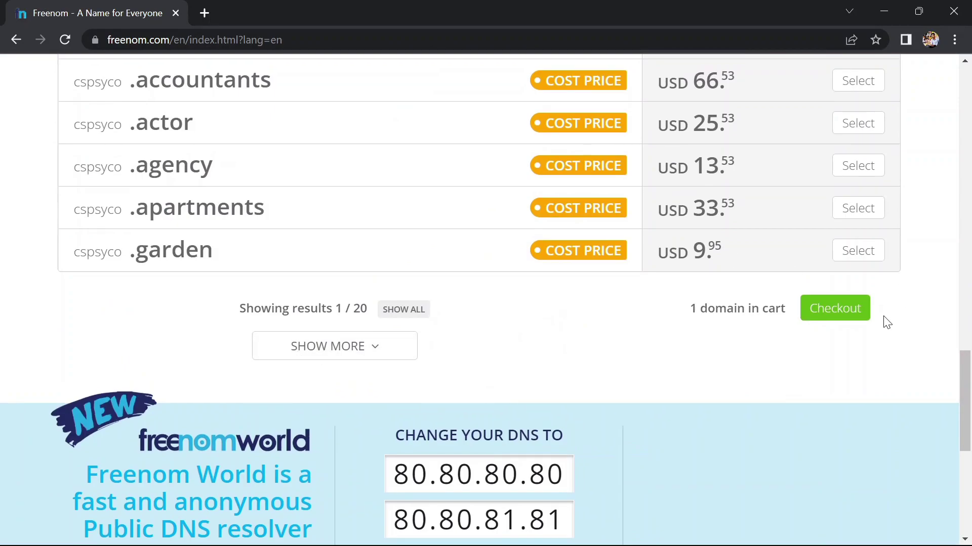
# Step: Check out cspsyco.ml at 12 Months @ FREE, accept the terms and complete the order
pyautogui.click(836, 308)
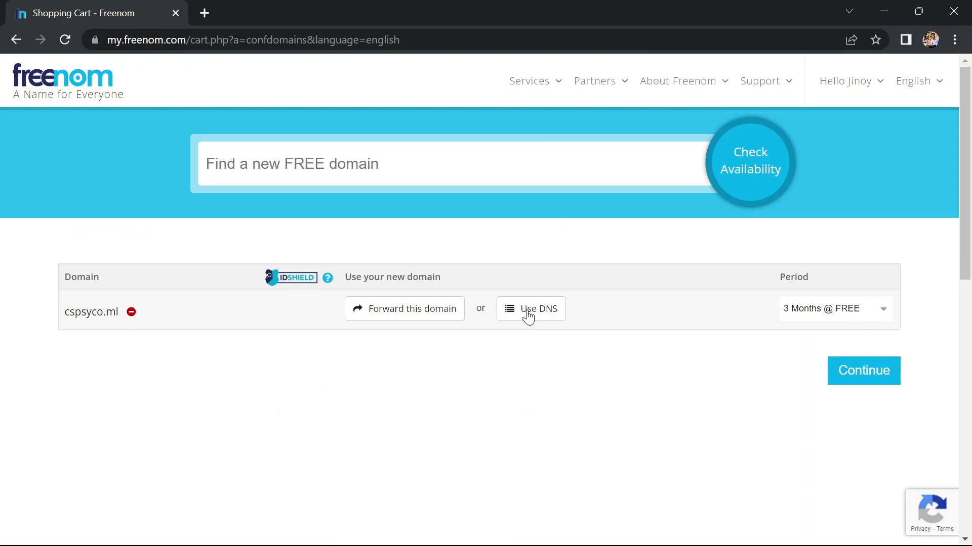
pyautogui.click(858, 309)
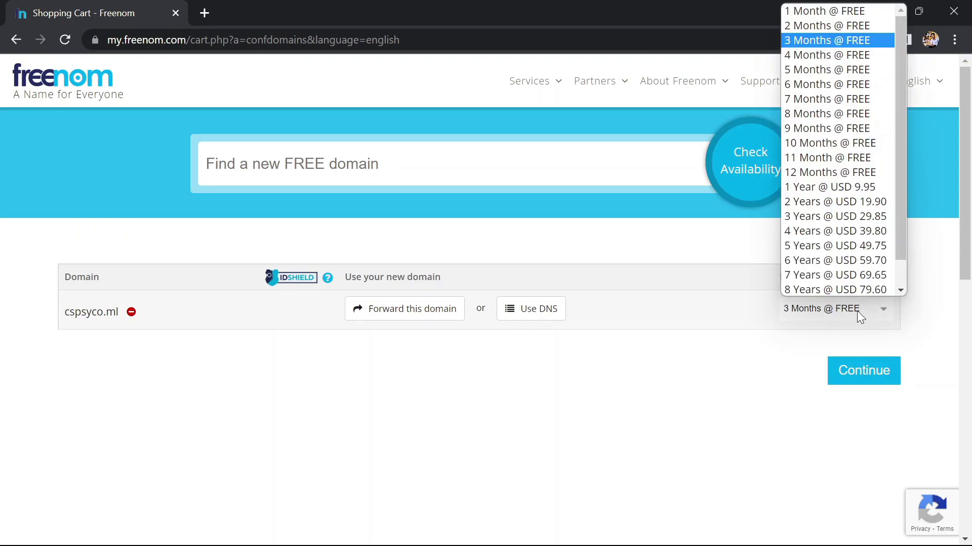
pyautogui.click(864, 174)
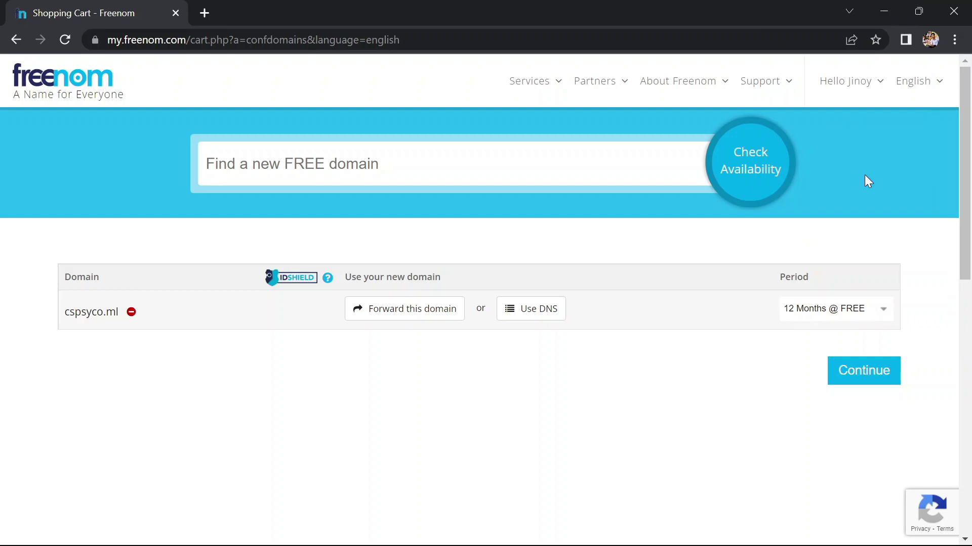
pyautogui.click(867, 370)
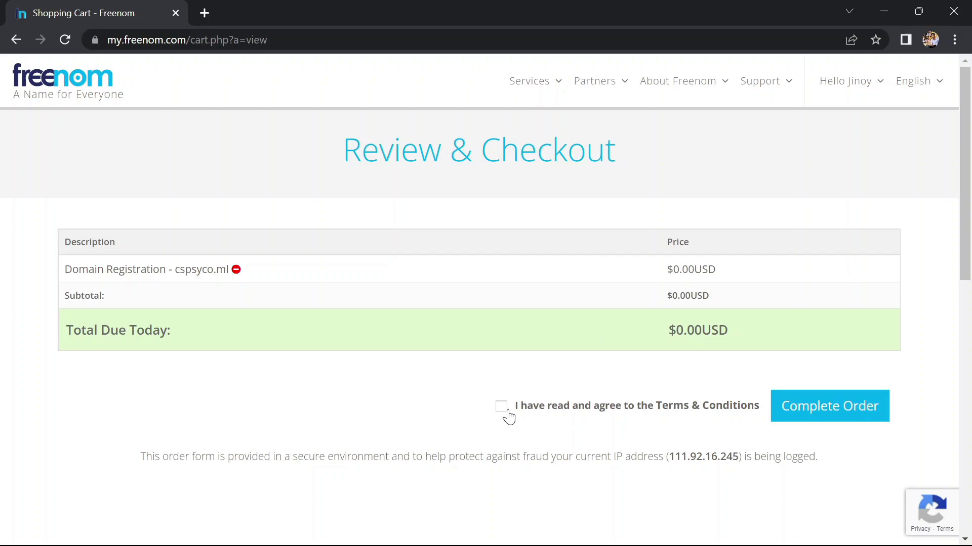
pyautogui.click(501, 407)
pyautogui.click(845, 415)
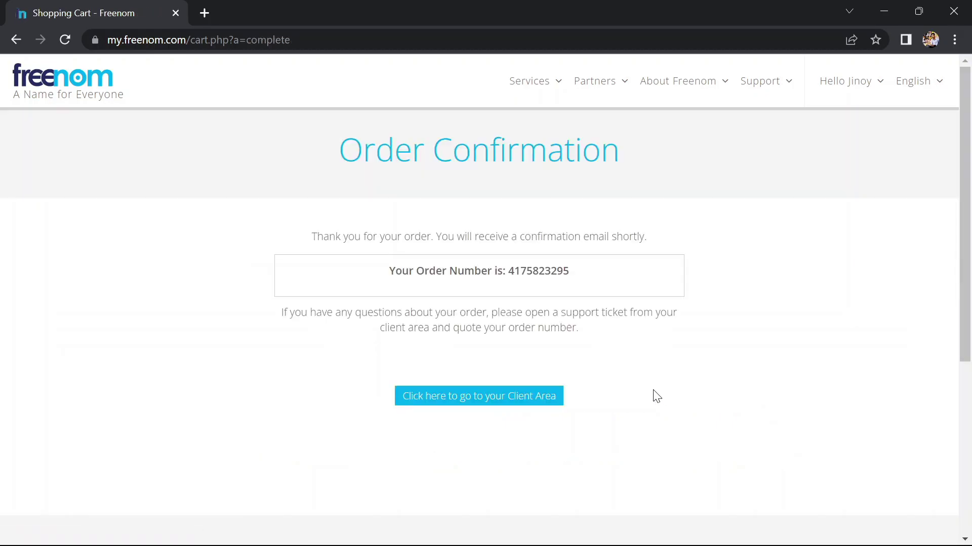
# Step: Go to the Client Area and view My Domains showing cspsyco.ml active
pyautogui.click(458, 400)
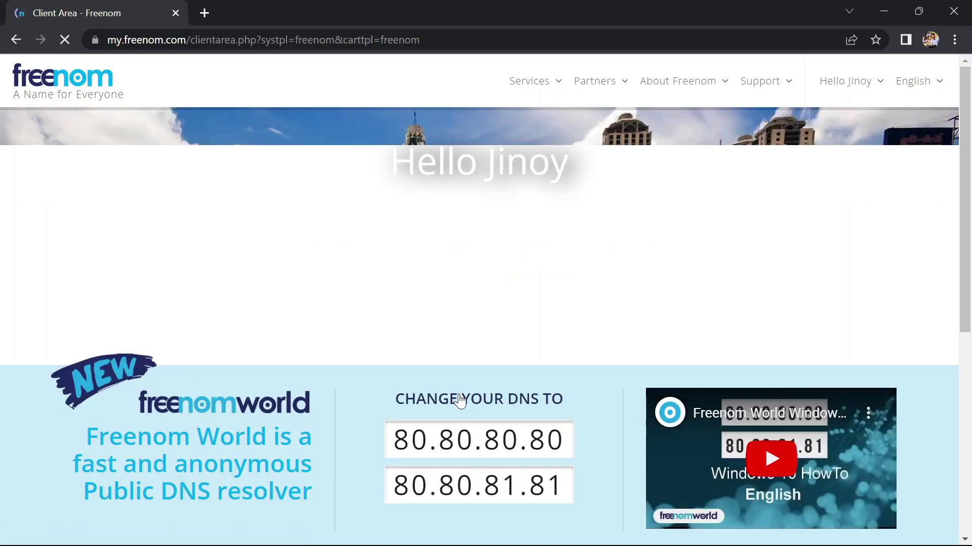
pyautogui.scroll(-3, 459, 401)
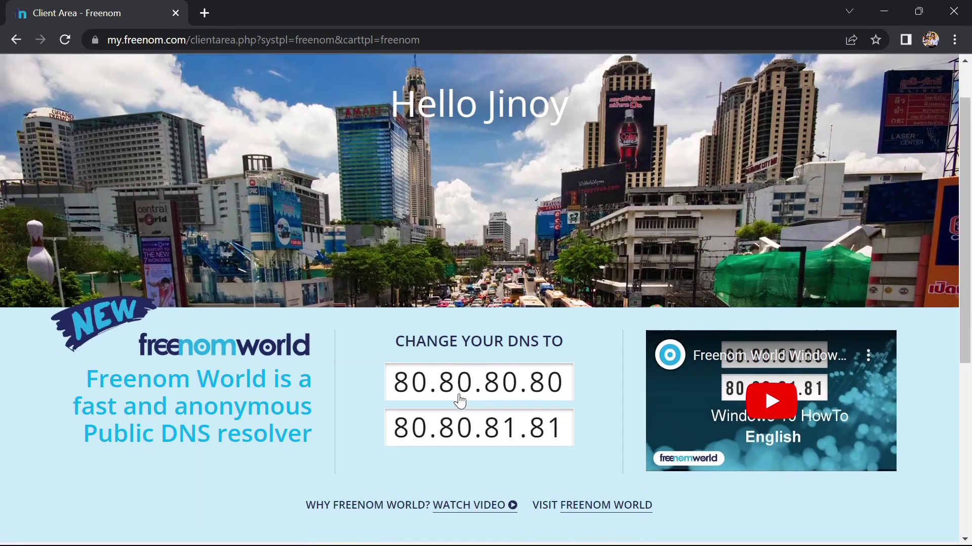
pyautogui.scroll(-3, 379, 342)
pyautogui.scroll(-3, 306, 385)
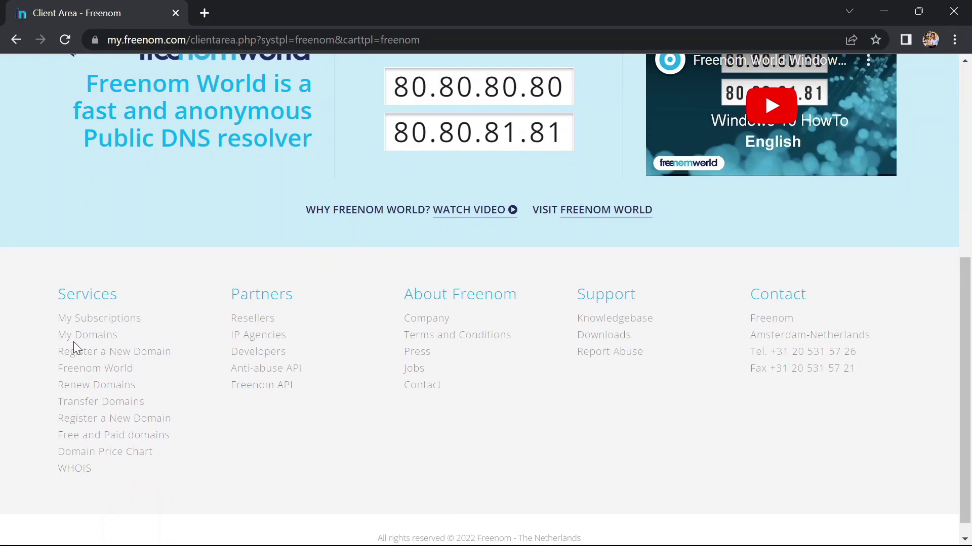
pyautogui.click(87, 335)
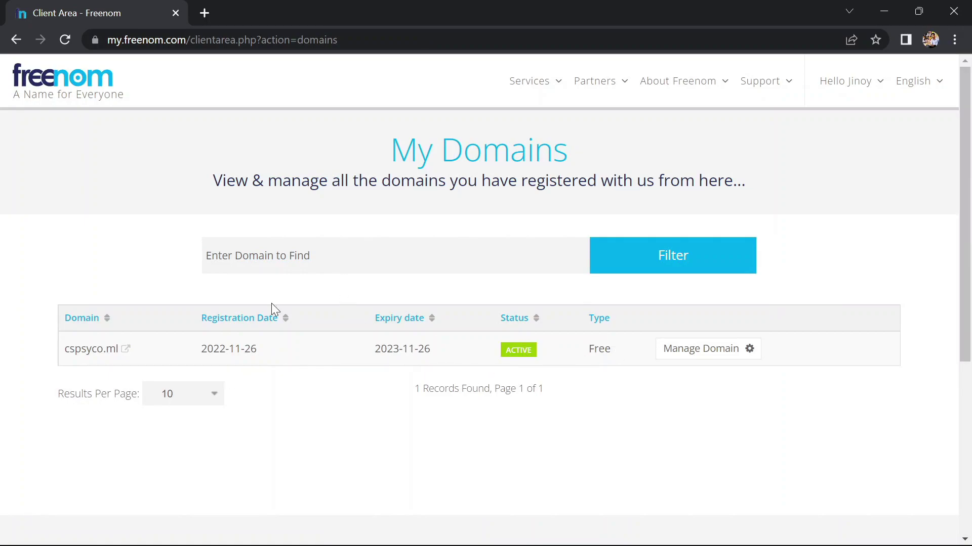
# Step: In a new tab, open the InfinityFree hosting account and its VistaPanel control panel
pyautogui.click(208, 12)
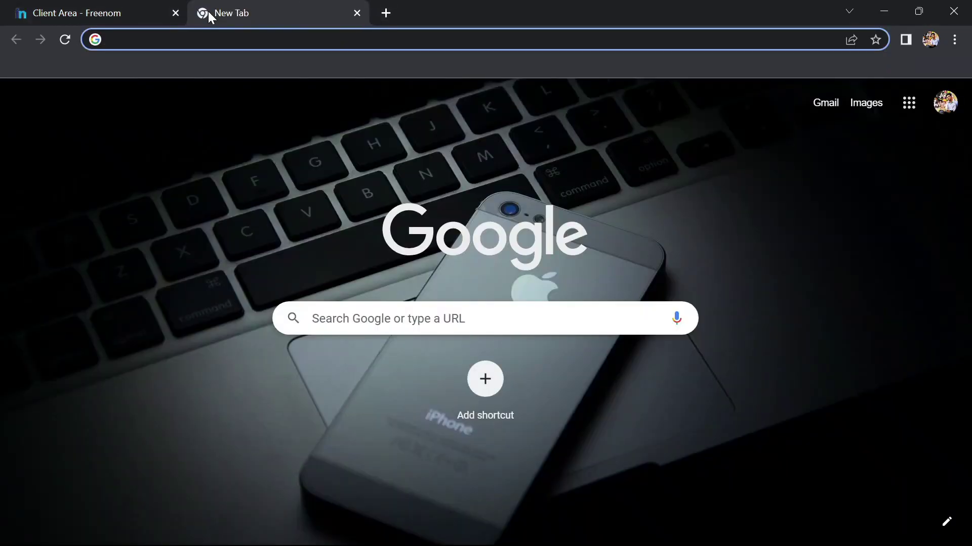
pyautogui.write('in')
pyautogui.press('Down')
pyautogui.press('Down')
pyautogui.press('Down')
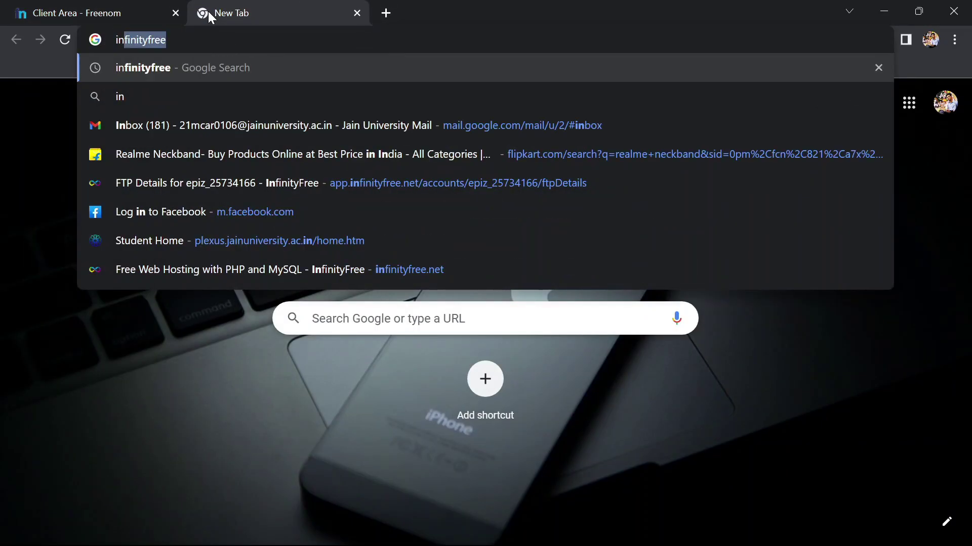
pyautogui.press('Down')
pyautogui.press('Return')
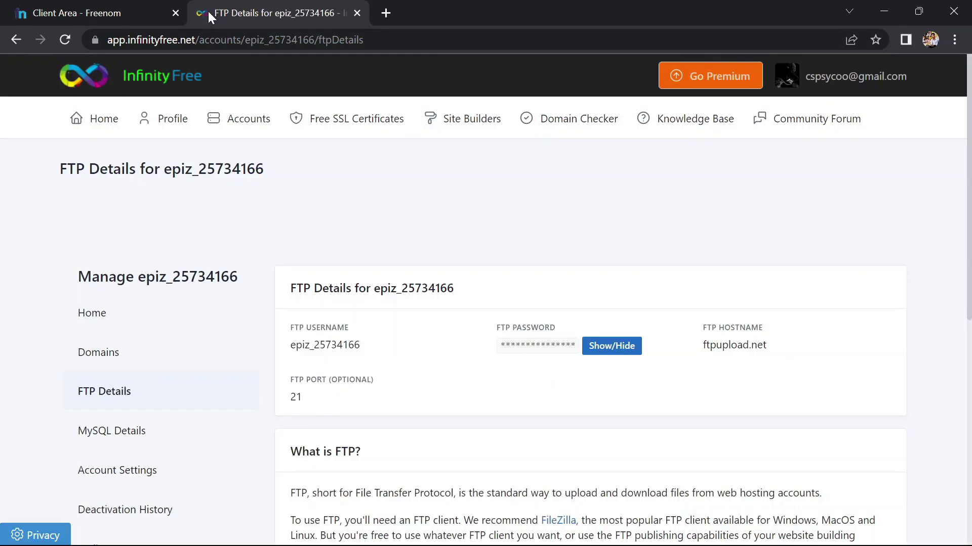
pyautogui.scroll(-1, 342, 267)
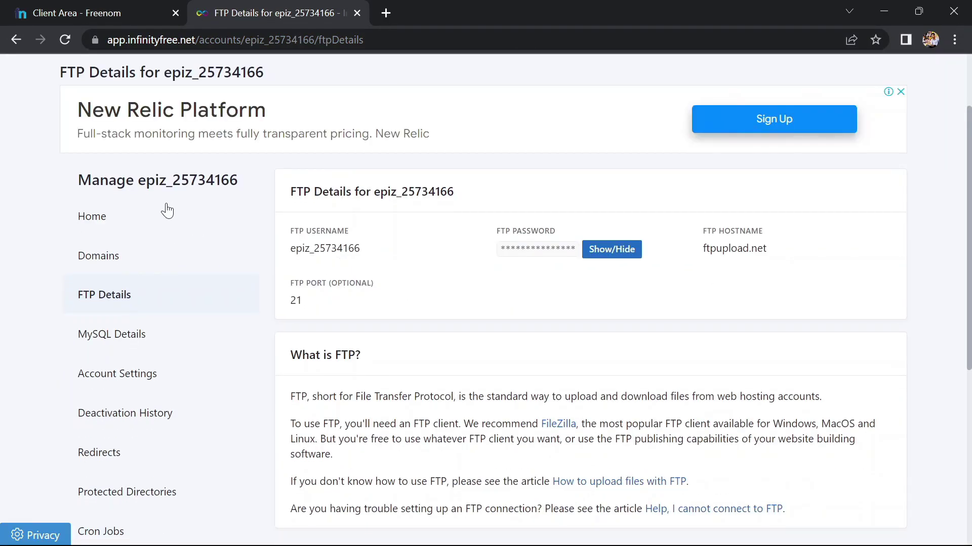
pyautogui.click(92, 216)
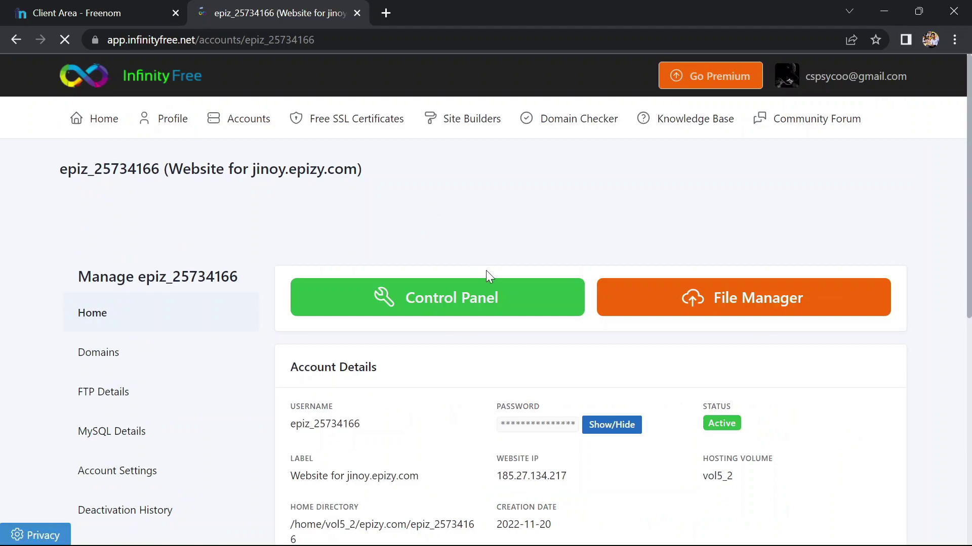
pyautogui.click(484, 297)
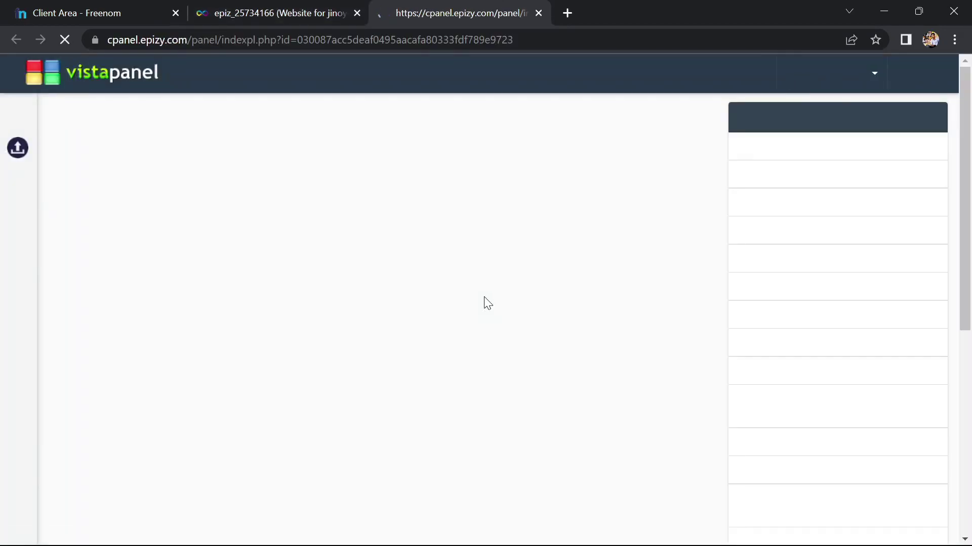
pyautogui.scroll(-5, 484, 303)
pyautogui.scroll(-5, 484, 302)
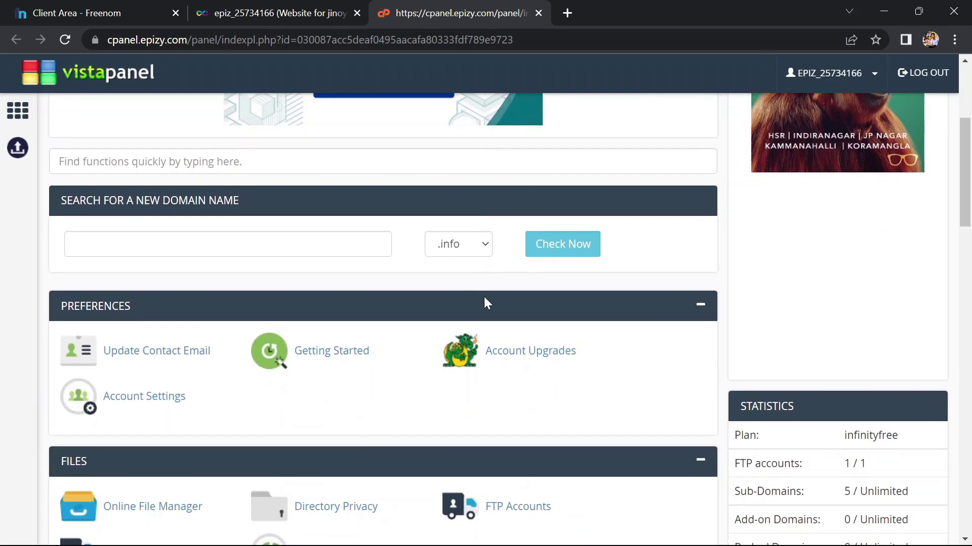
pyautogui.scroll(-2, 484, 297)
pyautogui.scroll(-2, 484, 297)
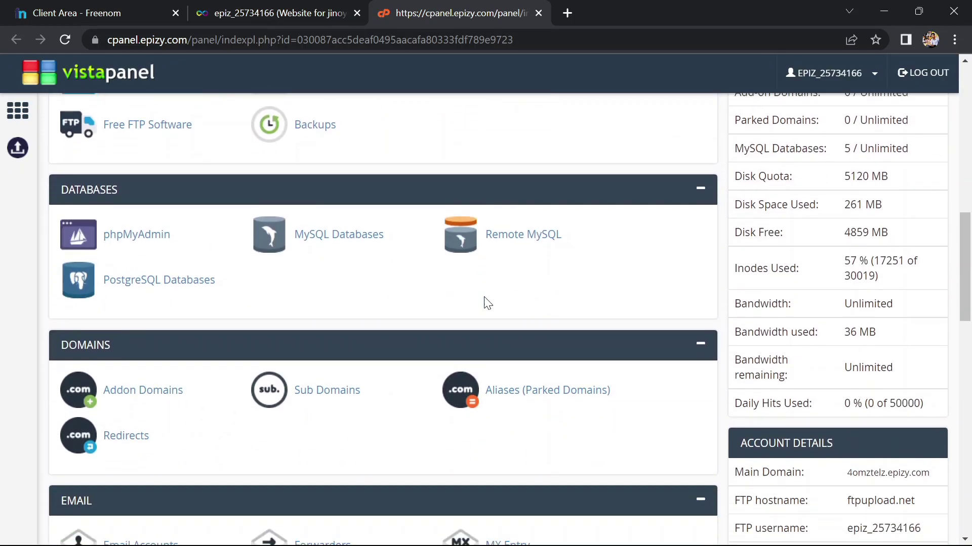
# Step: View the Addon Domains note requiring ns1.epizy.com and ns2.epizy.com, then return to Freenom
pyautogui.click(142, 375)
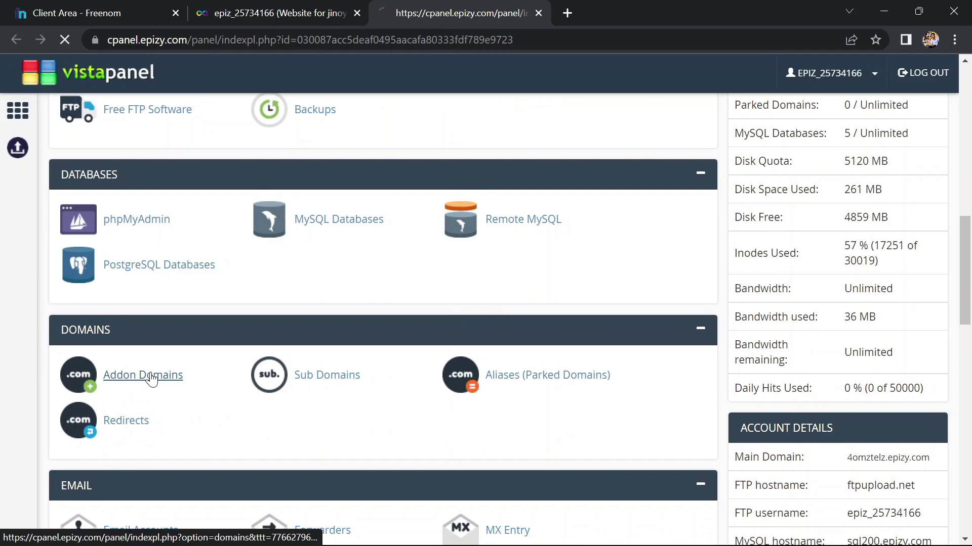
pyautogui.scroll(-2, 152, 379)
pyautogui.scroll(-2, 153, 379)
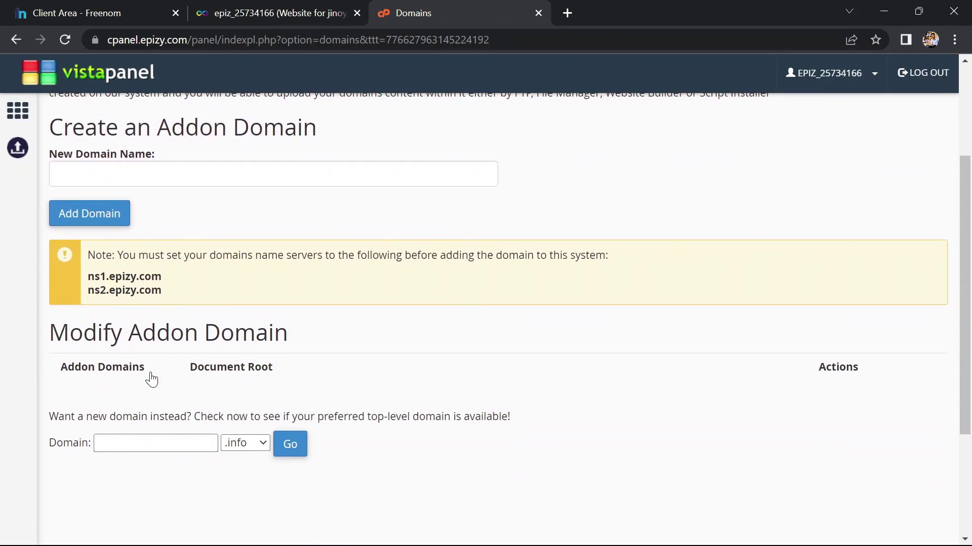
pyautogui.scroll(-2, 152, 378)
pyautogui.scroll(-2, 151, 377)
pyautogui.scroll(2, 151, 378)
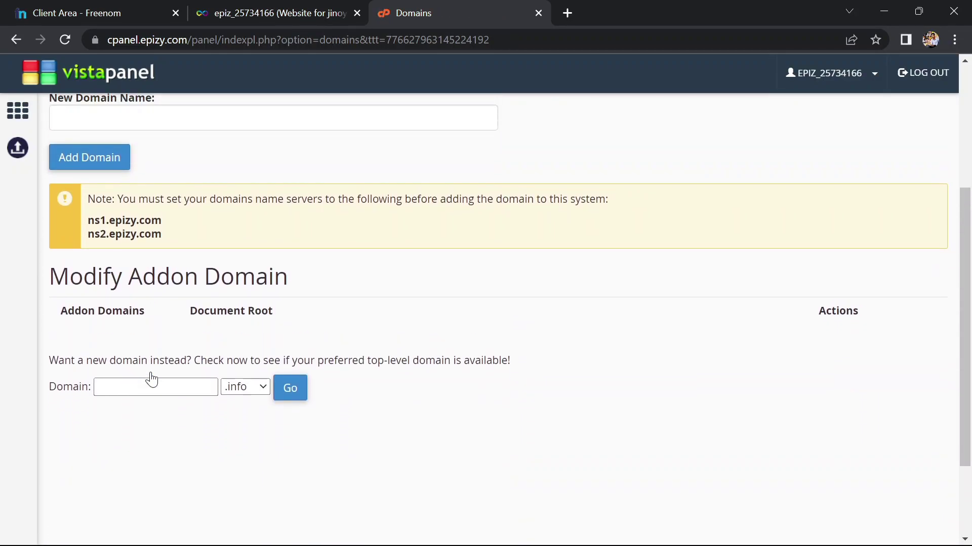
pyautogui.moveTo(88, 197); pyautogui.dragTo(197, 241)
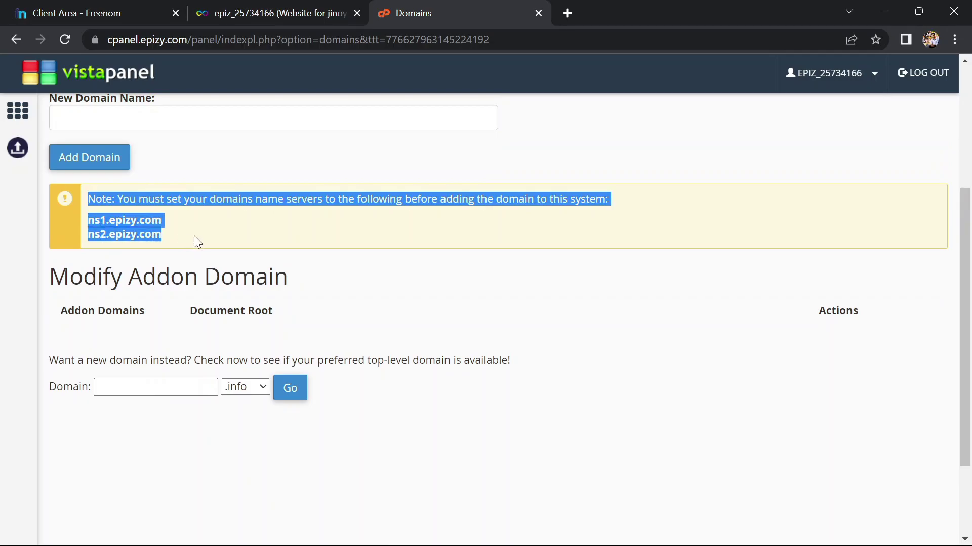
pyautogui.click(197, 243)
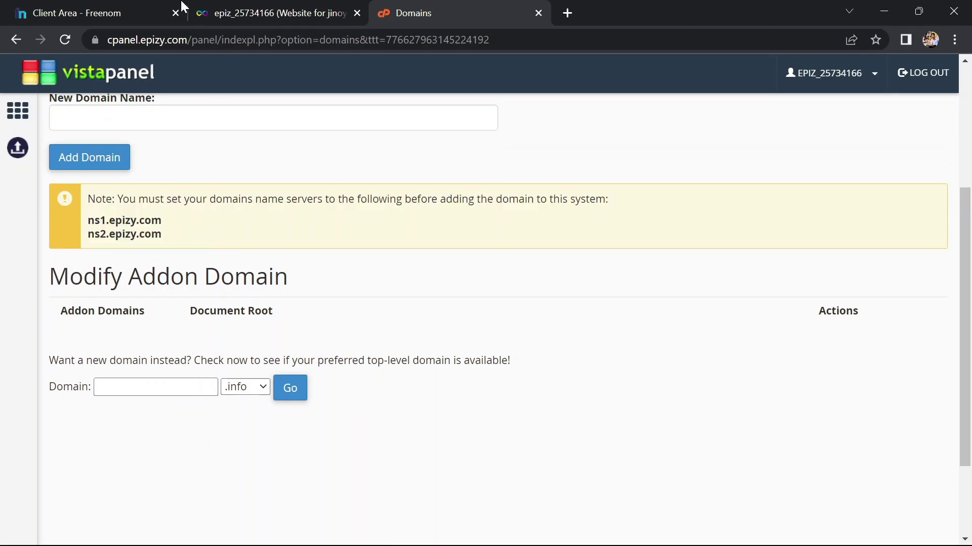
pyautogui.click(114, 13)
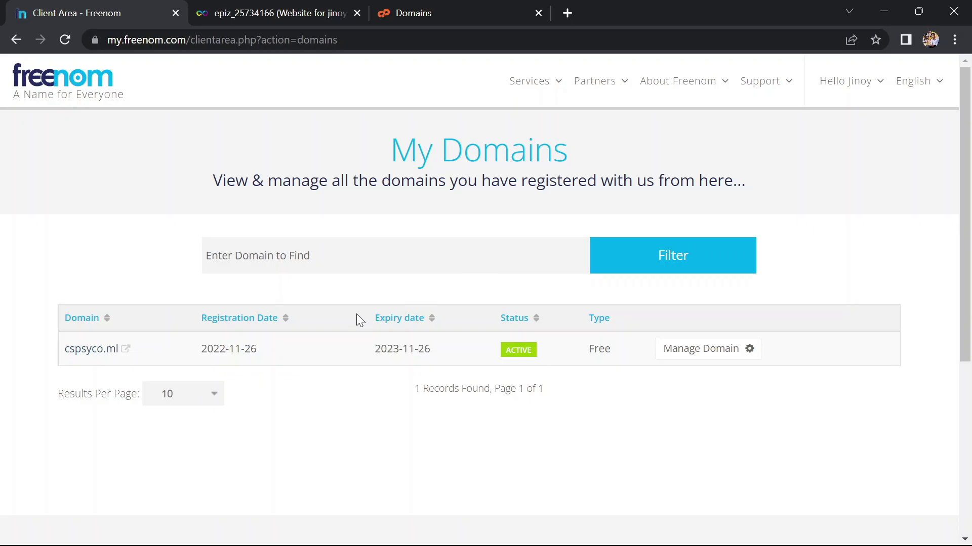
# Step: Open cspsyco.ml's Nameservers settings and choose custom nameservers
pyautogui.click(731, 353)
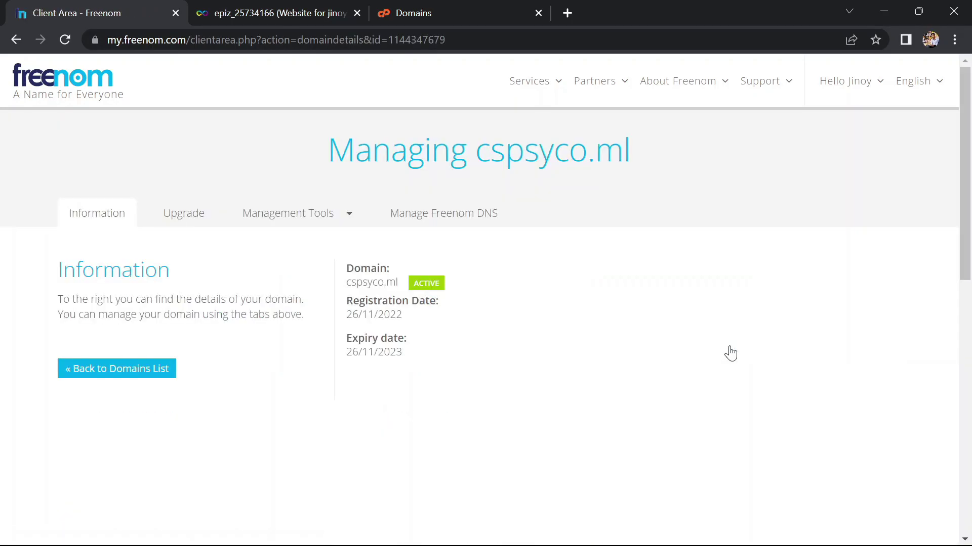
pyautogui.click(286, 215)
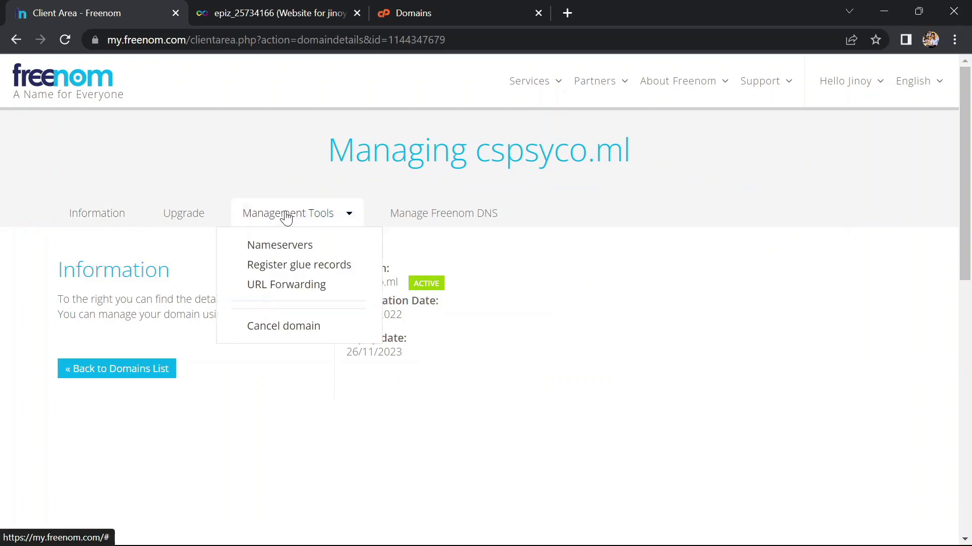
pyautogui.click(282, 247)
pyautogui.click(400, 311)
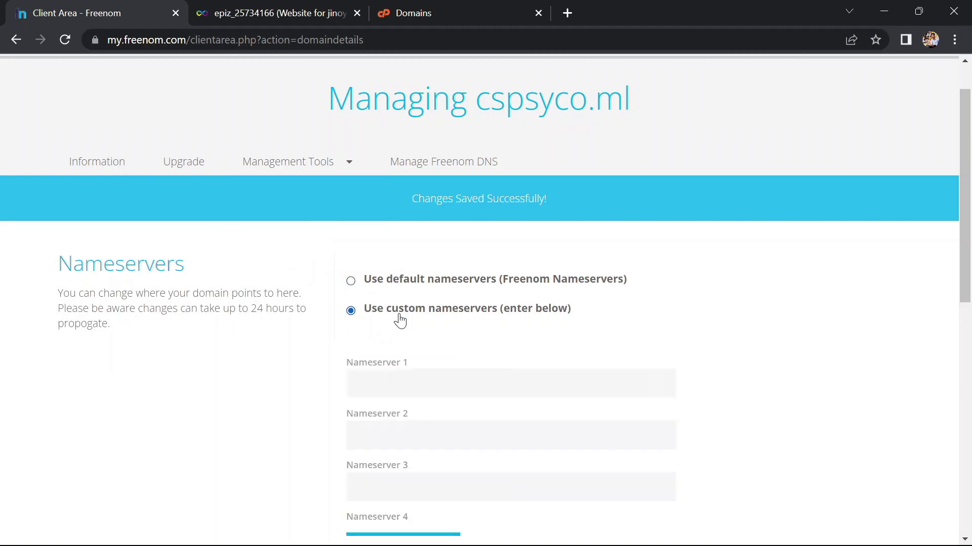
pyautogui.scroll(-1, 408, 355)
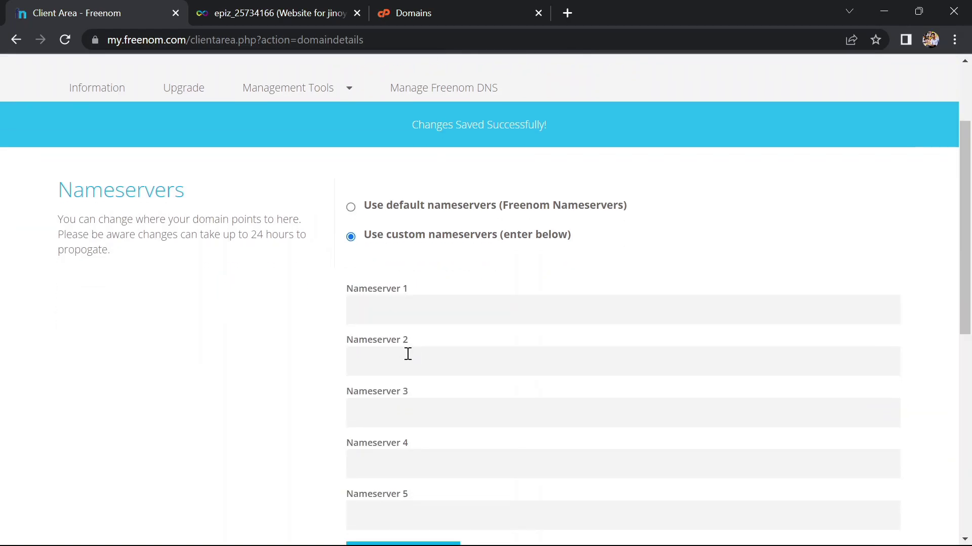
pyautogui.click(388, 312)
# Step: Copy ns1.epizy.com from the hosting panel into Nameserver 1
pyautogui.click(413, 12)
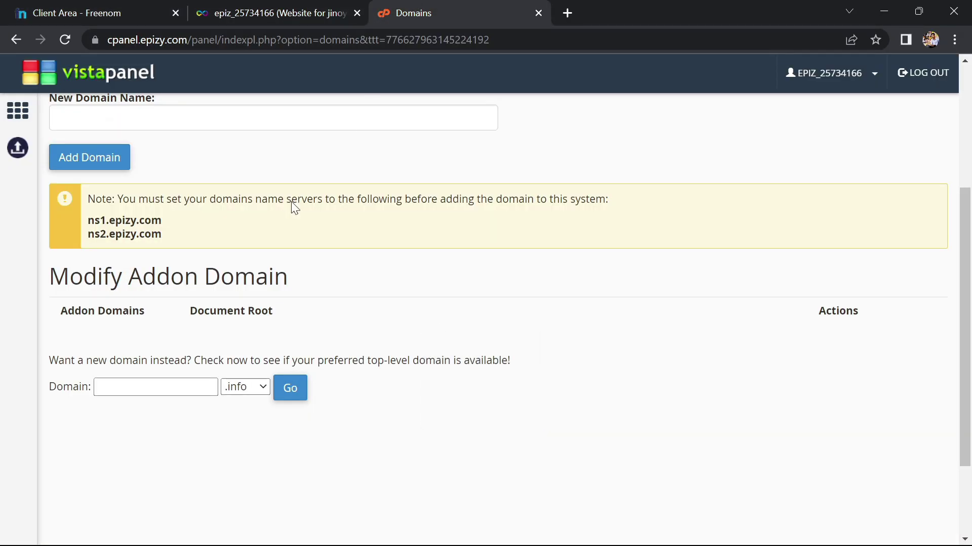
pyautogui.moveTo(164, 221); pyautogui.dragTo(90, 230)
pyautogui.hotkey('ctrl', 'c')
pyautogui.tripleClick(120, 220)
pyautogui.click(334, 12)
pyautogui.click(114, 12)
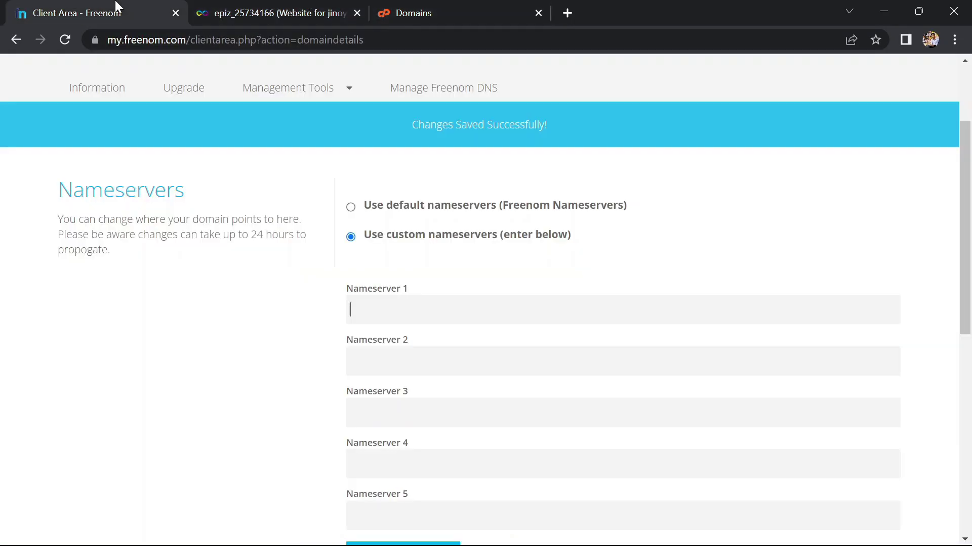
pyautogui.hotkey('ctrl', 'v')
# Step: Copy ns2.epizy.com into Nameserver 2 and save the nameserver change
pyautogui.click(414, 13)
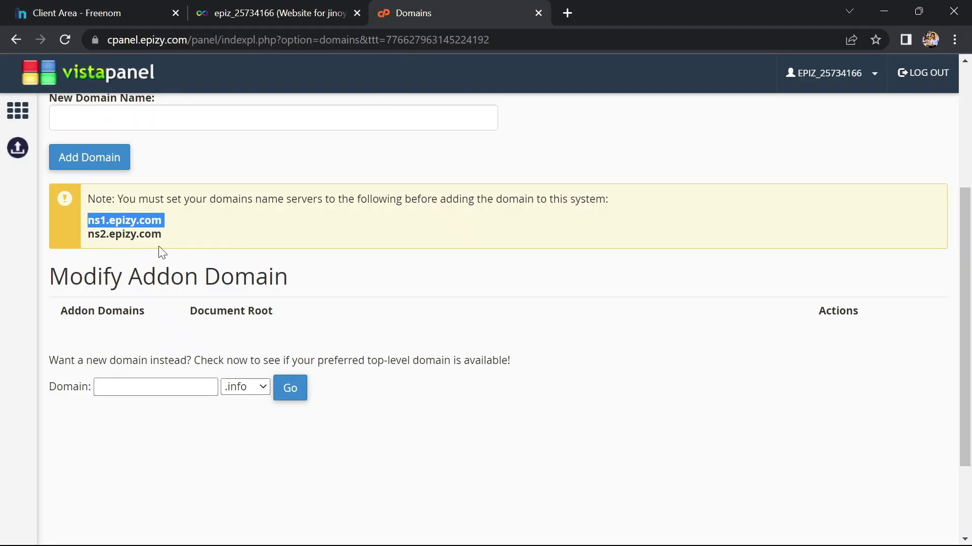
pyautogui.tripleClick(131, 236)
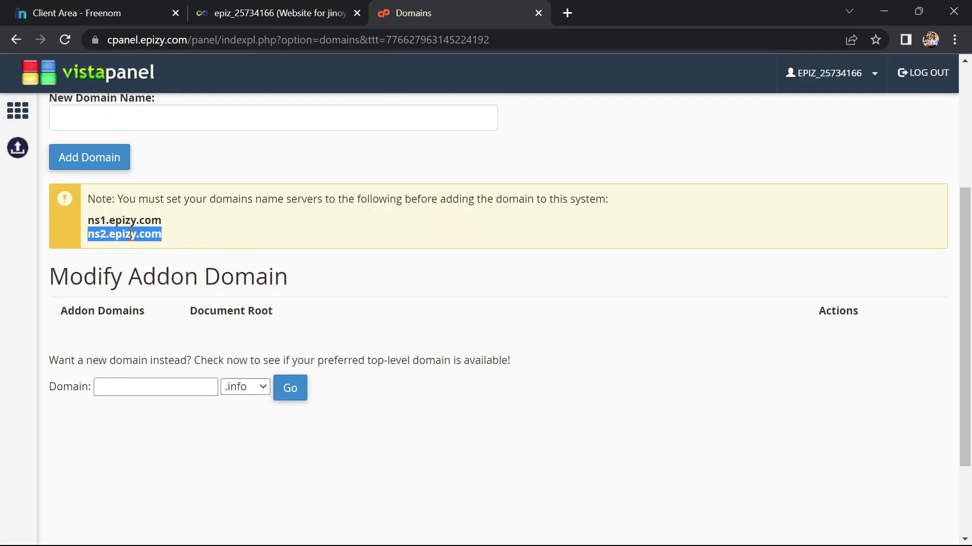
pyautogui.hotkey('ctrl', 'c')
pyautogui.click(76, 12)
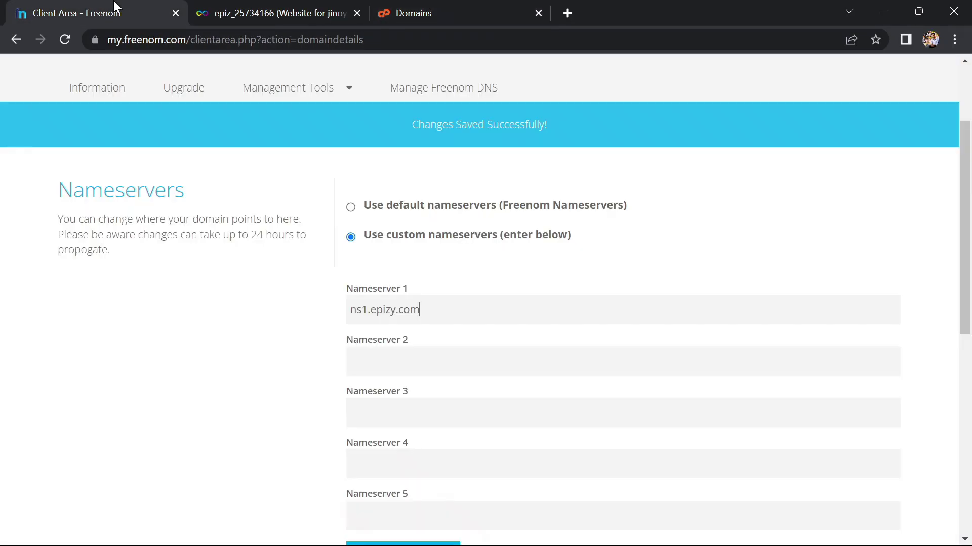
pyautogui.click(400, 363)
pyautogui.hotkey('ctrl', 'v')
pyautogui.scroll(-2, 401, 363)
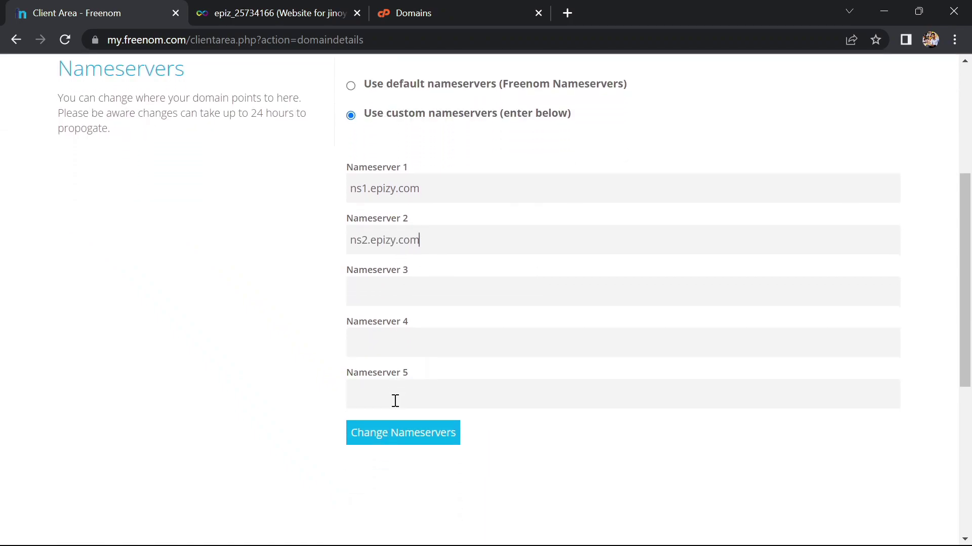
pyautogui.click(400, 439)
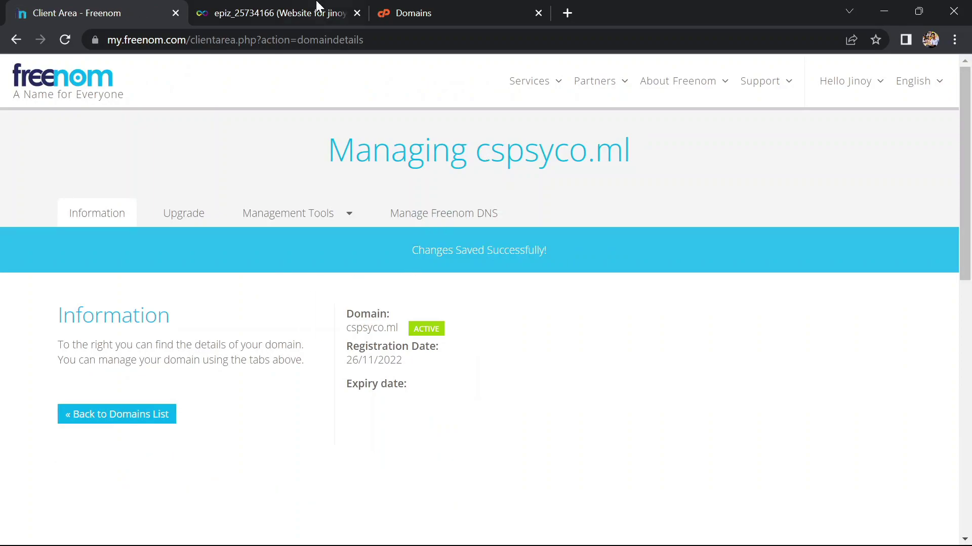
# Step: Submit cspsyco.ml as a new addon domain in VistaPanel, which returns an error
pyautogui.click(413, 13)
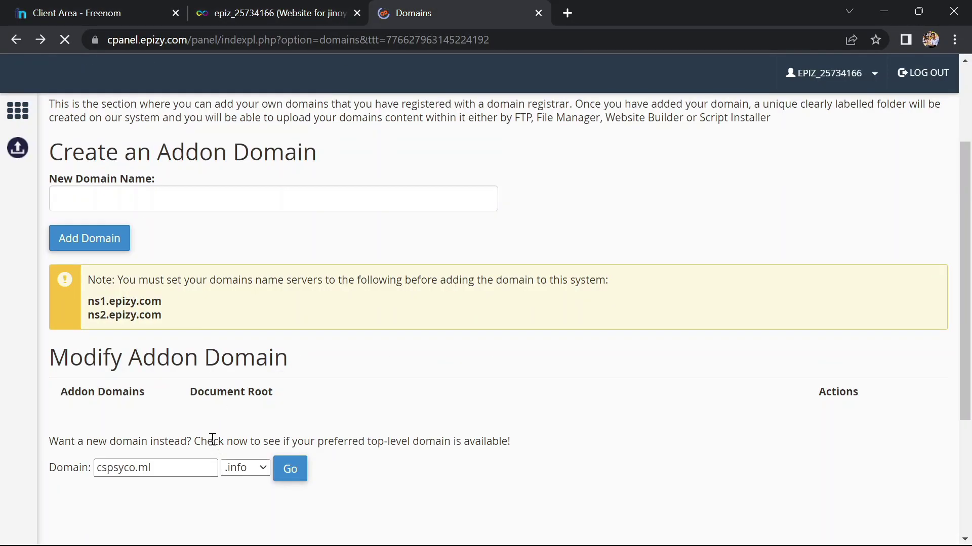
pyautogui.click(185, 331)
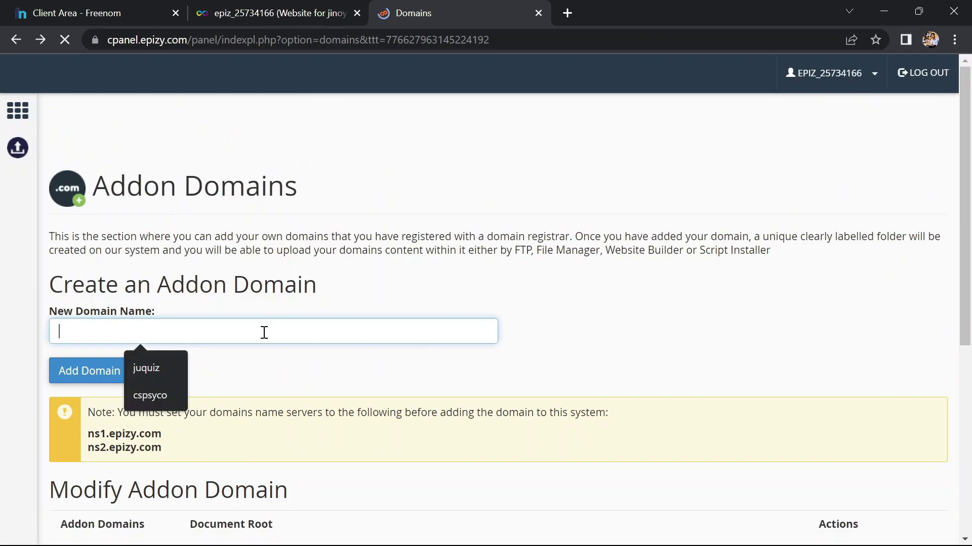
pyautogui.write('cs')
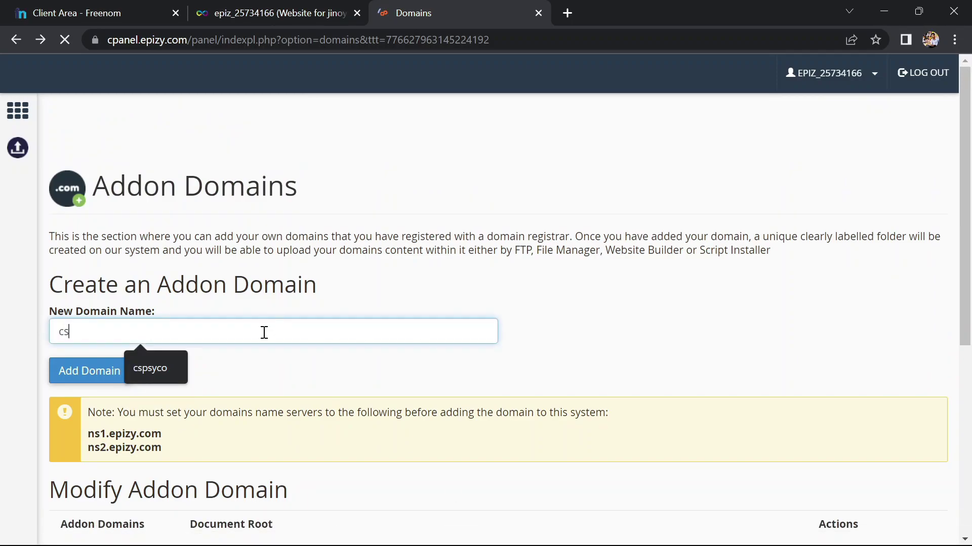
pyautogui.write('psyco.ml')
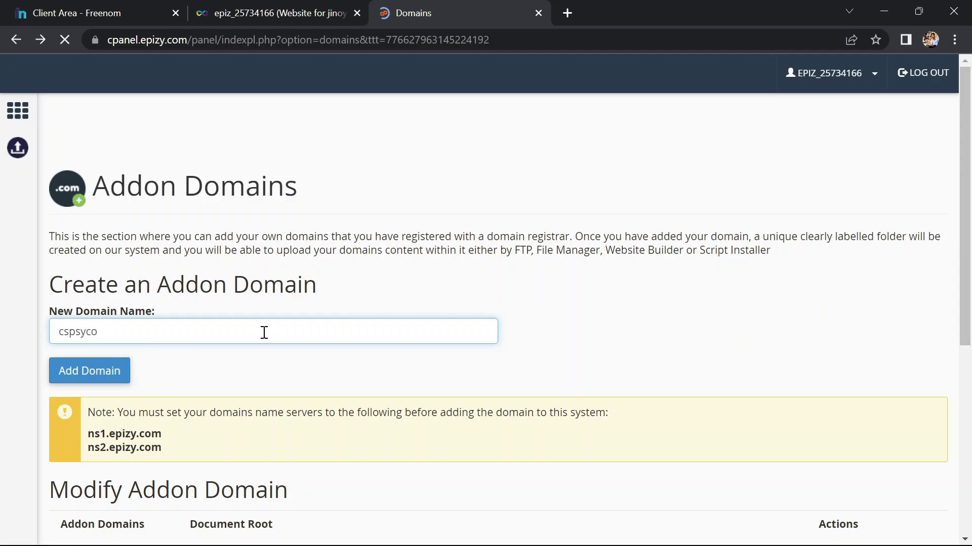
pyautogui.click(86, 371)
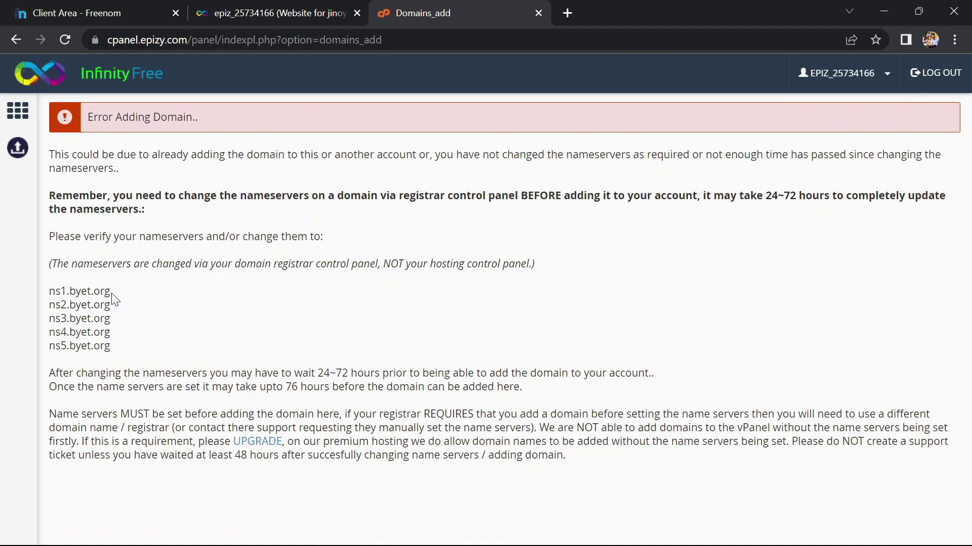
# Step: Copy ns1.byet.org from the error page into Freenom's Nameserver 1 for cspsyco.ml
pyautogui.moveTo(111, 292); pyautogui.dragTo(50, 293)
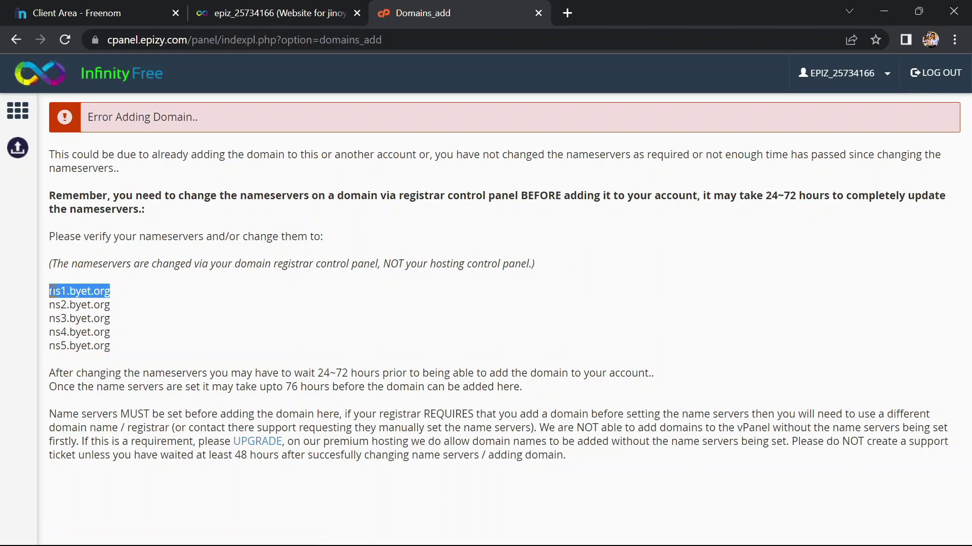
pyautogui.click(299, 6)
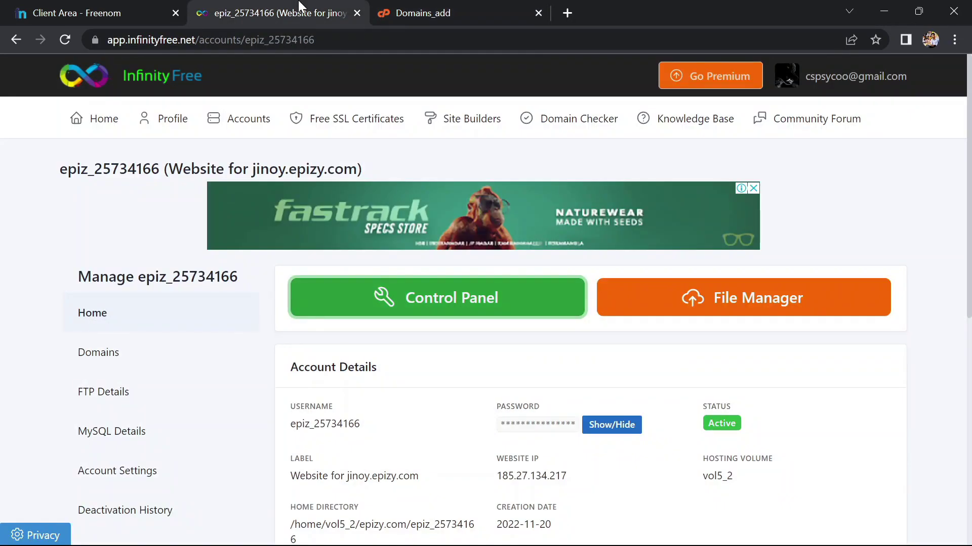
pyautogui.click(114, 13)
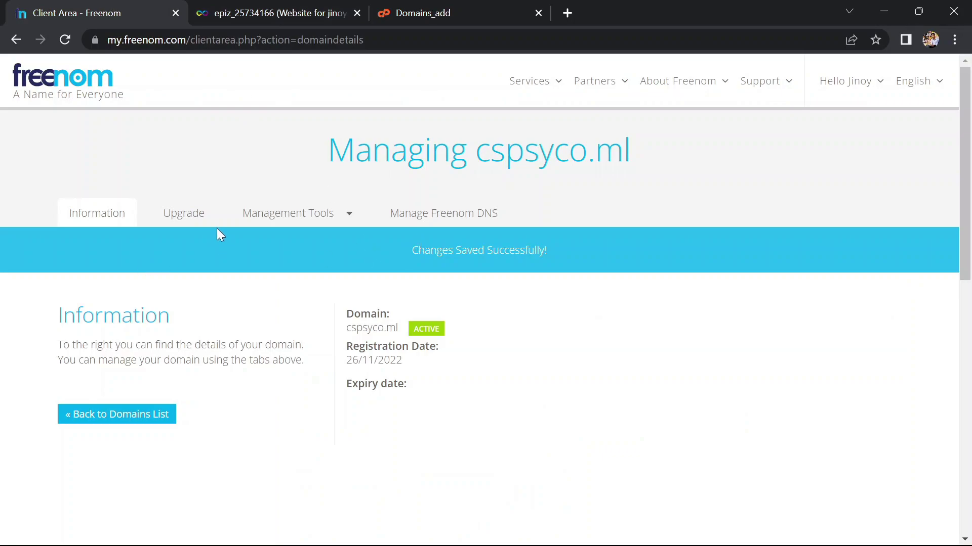
pyautogui.click(267, 220)
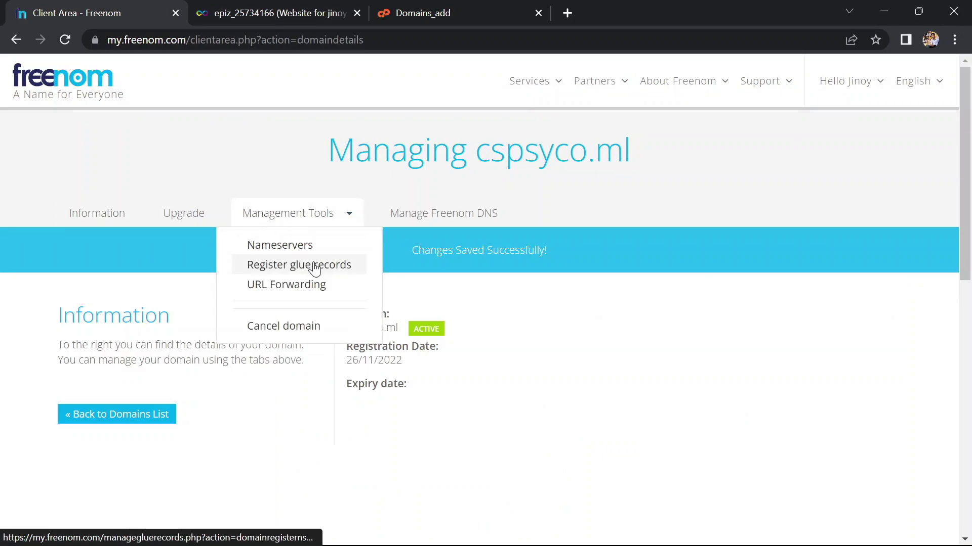
pyautogui.click(279, 244)
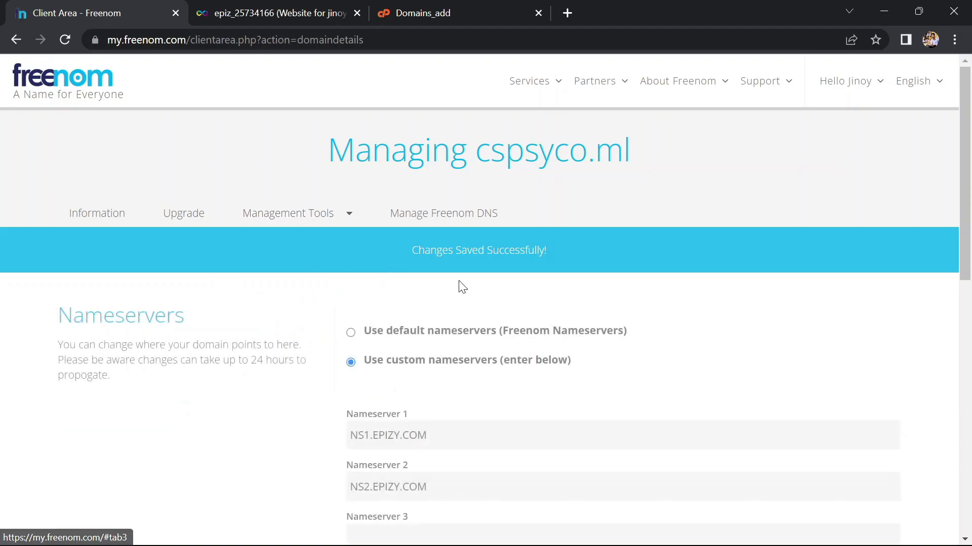
pyautogui.scroll(-1, 462, 380)
pyautogui.moveTo(437, 395); pyautogui.dragTo(288, 395)
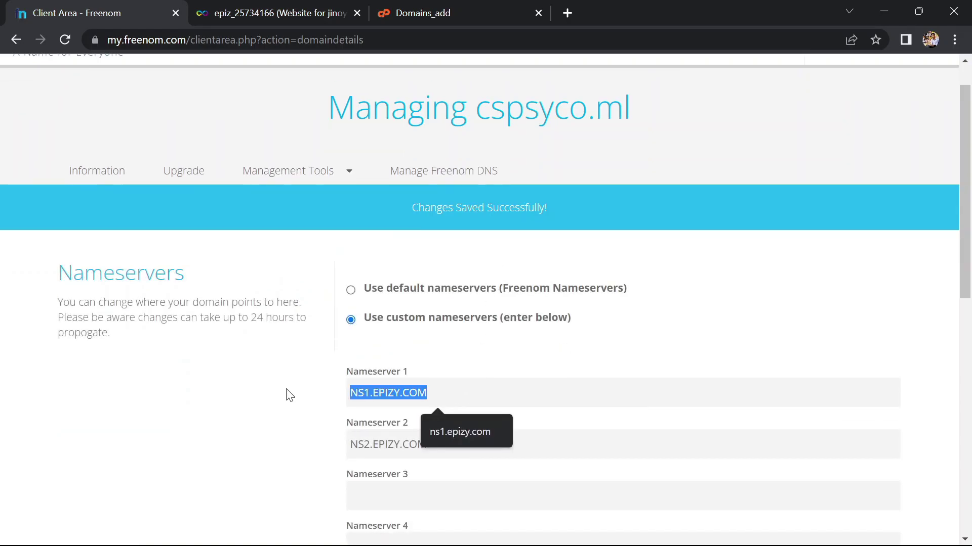
pyautogui.hotkey('ctrl', 'v')
# Step: Check the error page's nameserver list again and return to the Freenom form
pyautogui.click(266, 12)
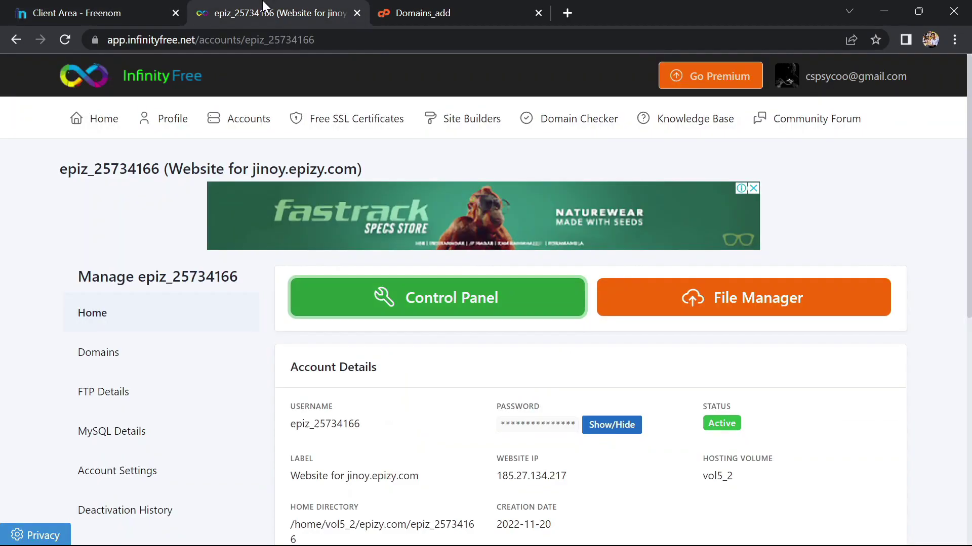
pyautogui.click(402, 13)
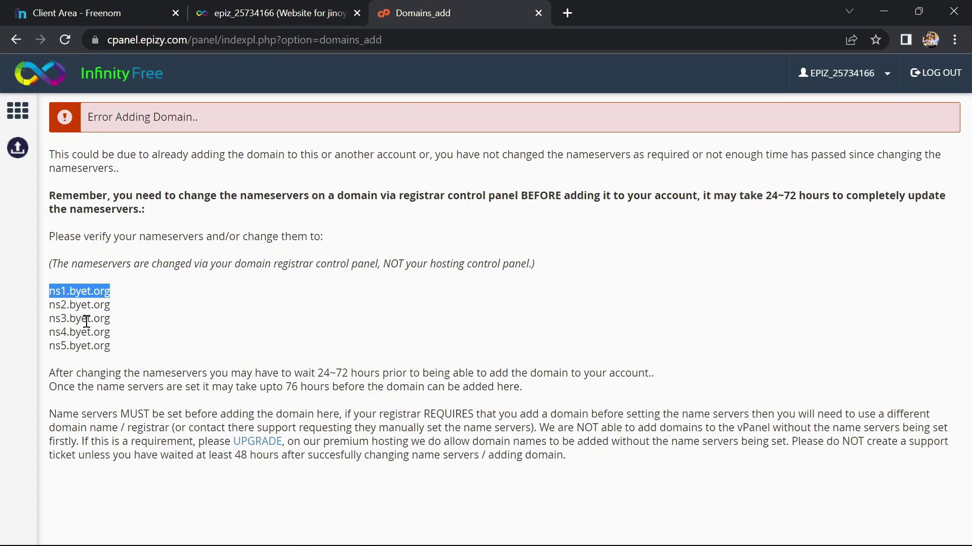
pyautogui.click(76, 13)
pyautogui.scroll(-2, 352, 376)
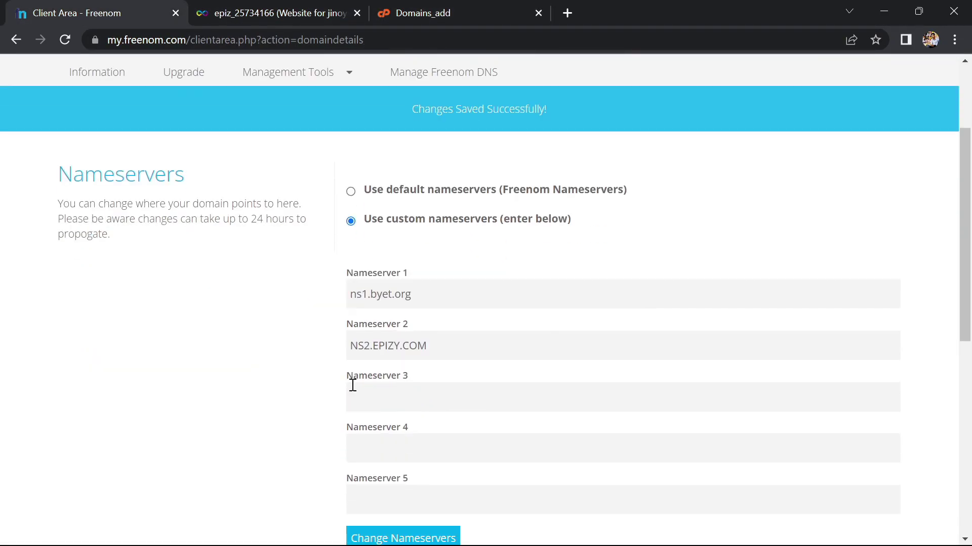
pyautogui.moveTo(448, 299); pyautogui.dragTo(312, 308)
# Step: Fill Nameservers 2–5 with ns2 through ns5.byet.org and save the change
pyautogui.hotkey('ctrl', 'v')
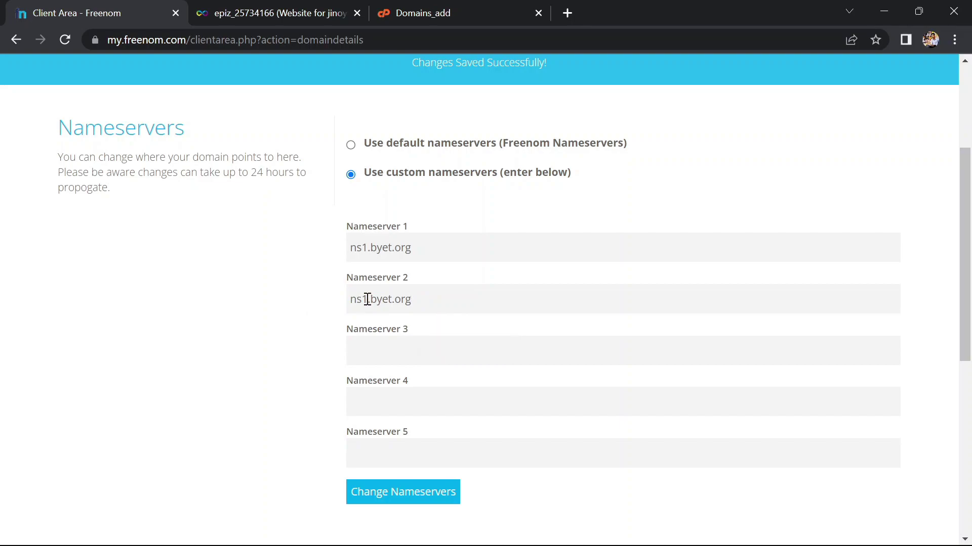
pyautogui.click(372, 350)
pyautogui.hotkey('ctrl', 'v')
pyautogui.press('BackSpace')
pyautogui.write('3')
pyautogui.click(375, 401)
pyautogui.hotkey('ctrl', 'v')
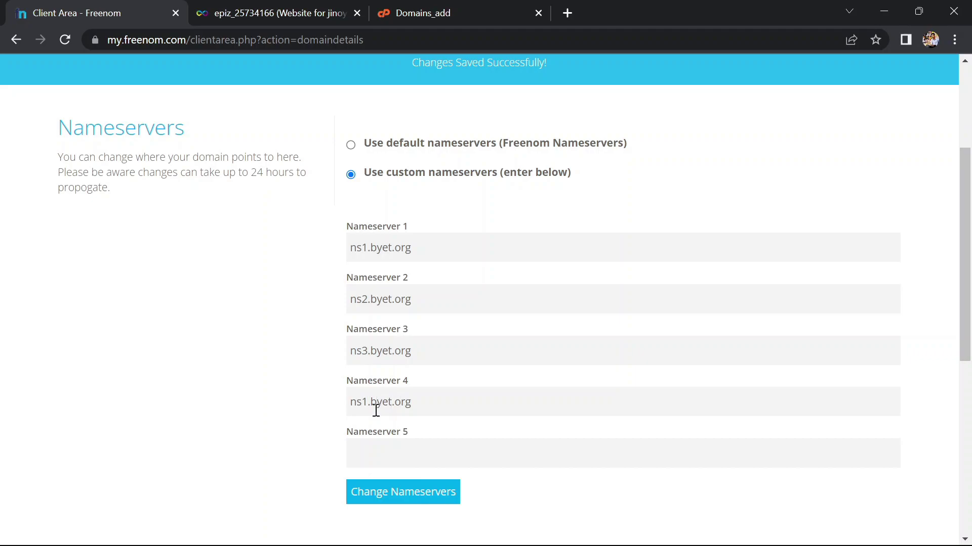
pyautogui.click(375, 459)
pyautogui.hotkey('ctrl', 'v')
pyautogui.press('BackSpace')
pyautogui.write('5')
pyautogui.click(379, 490)
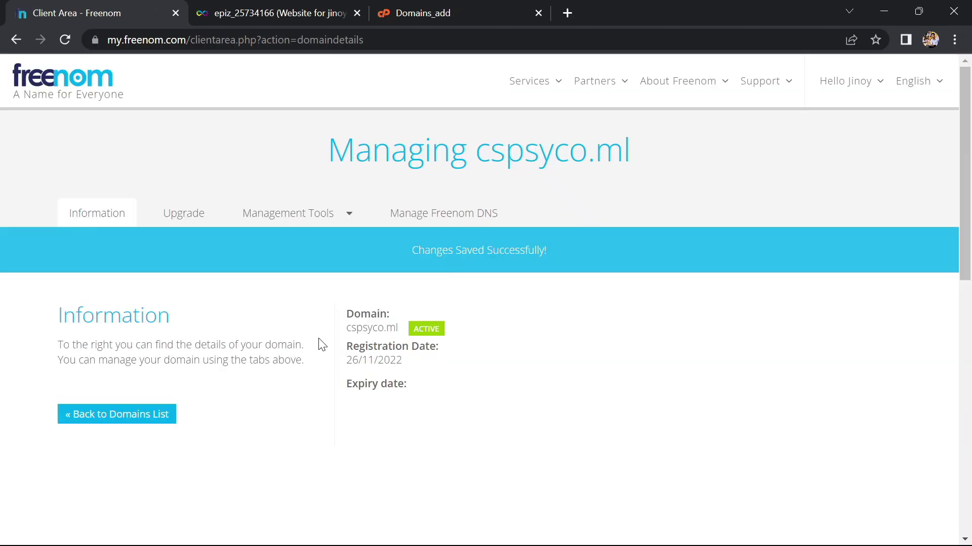
# Step: Resubmit the addon domain, confirm cspsyco.ml was added, and go back to the Addon Domains list
pyautogui.click(402, 13)
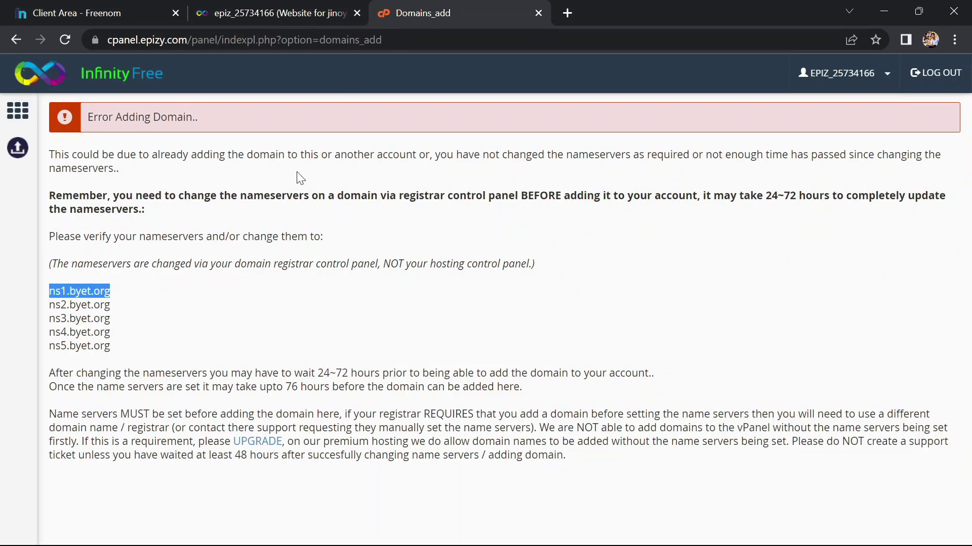
pyautogui.click(66, 40)
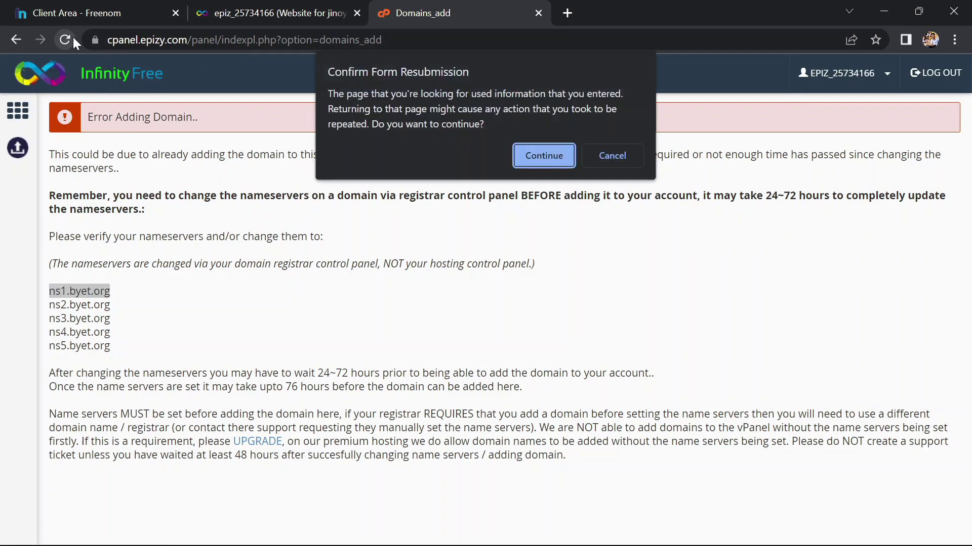
pyautogui.click(544, 155)
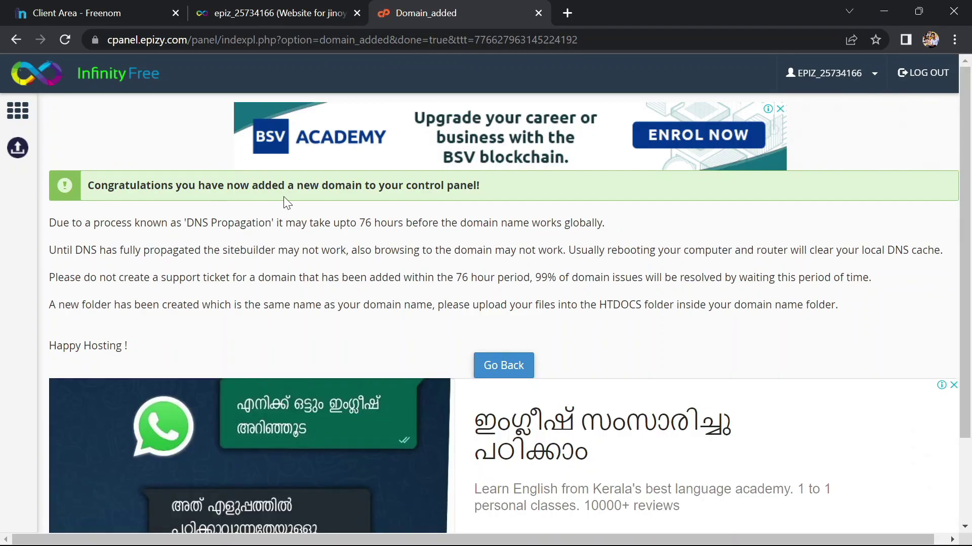
pyautogui.moveTo(88, 187); pyautogui.dragTo(492, 195)
pyautogui.click(471, 228)
pyautogui.moveTo(187, 224); pyautogui.dragTo(606, 223)
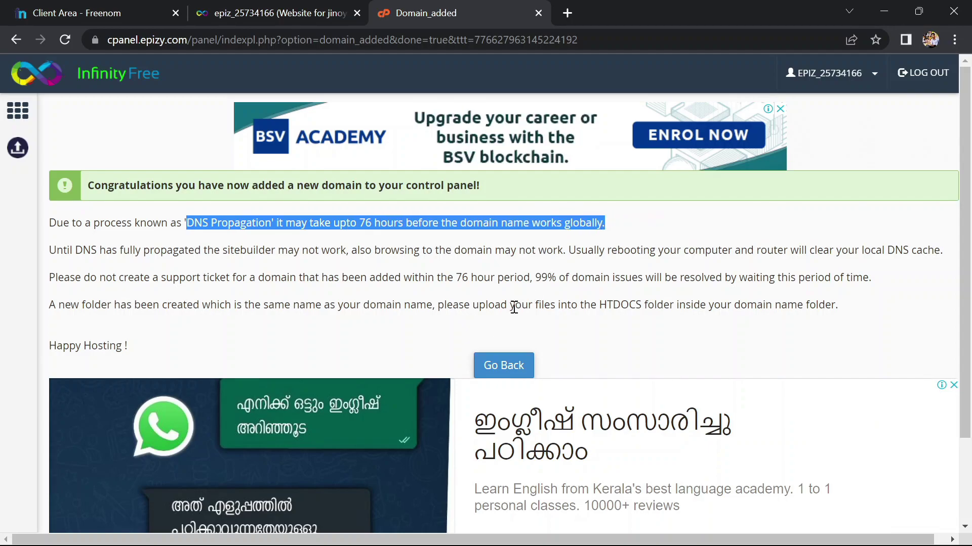
pyautogui.scroll(-1, 486, 339)
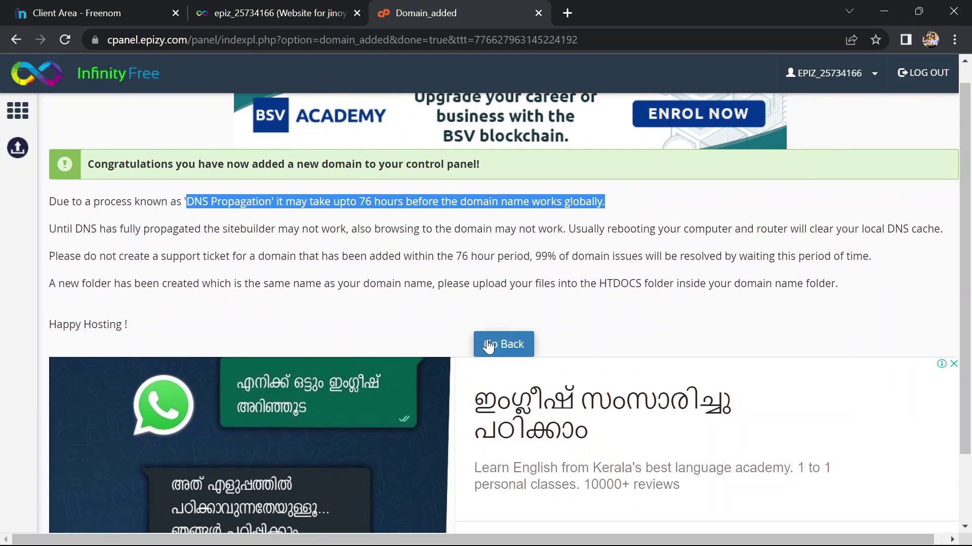
pyautogui.click(510, 343)
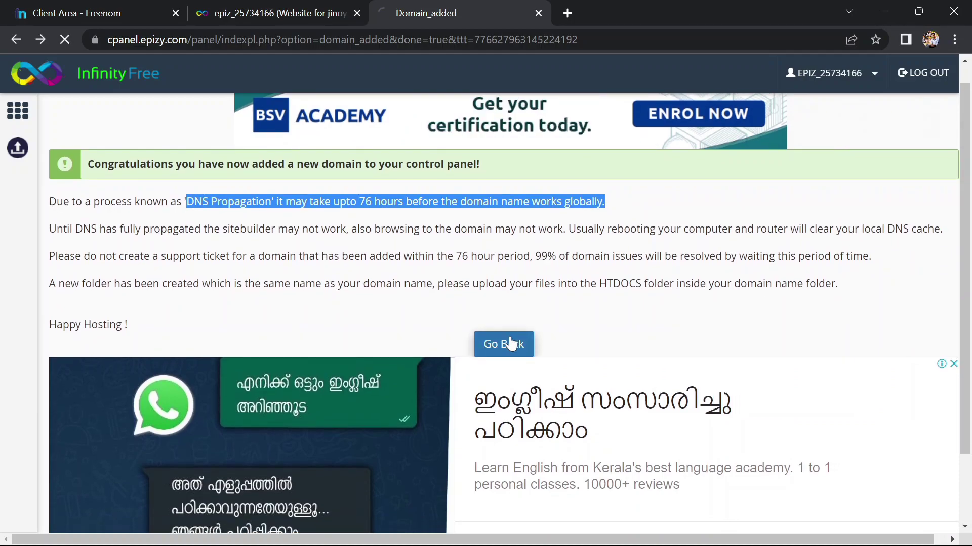
pyautogui.scroll(-3, 382, 324)
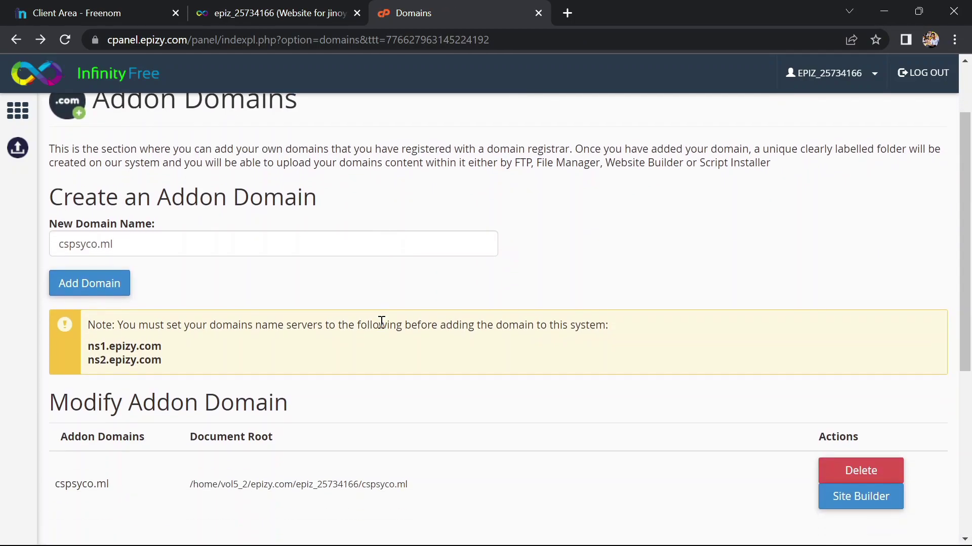
pyautogui.scroll(-3, 381, 324)
pyautogui.scroll(-1, 382, 324)
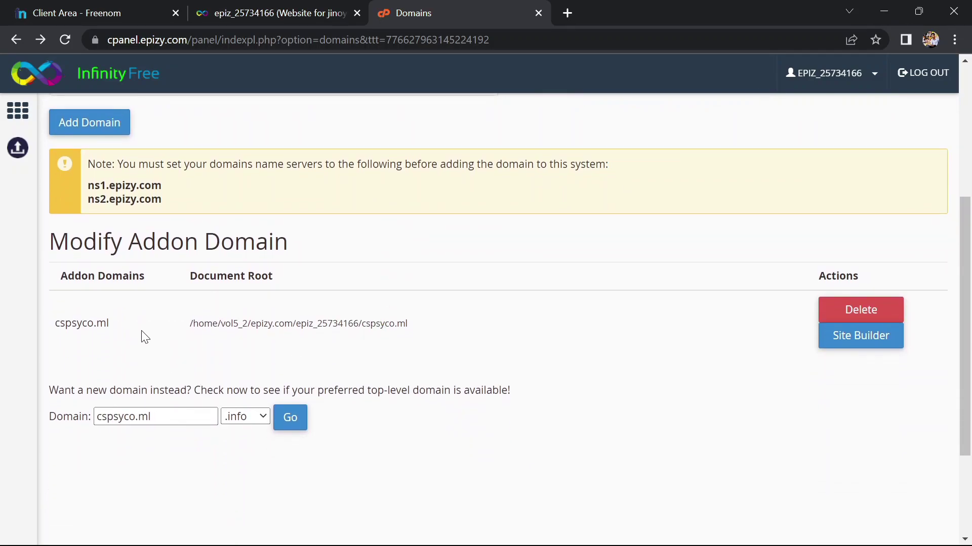
pyautogui.scroll(5, 311, 324)
pyautogui.scroll(2, 310, 324)
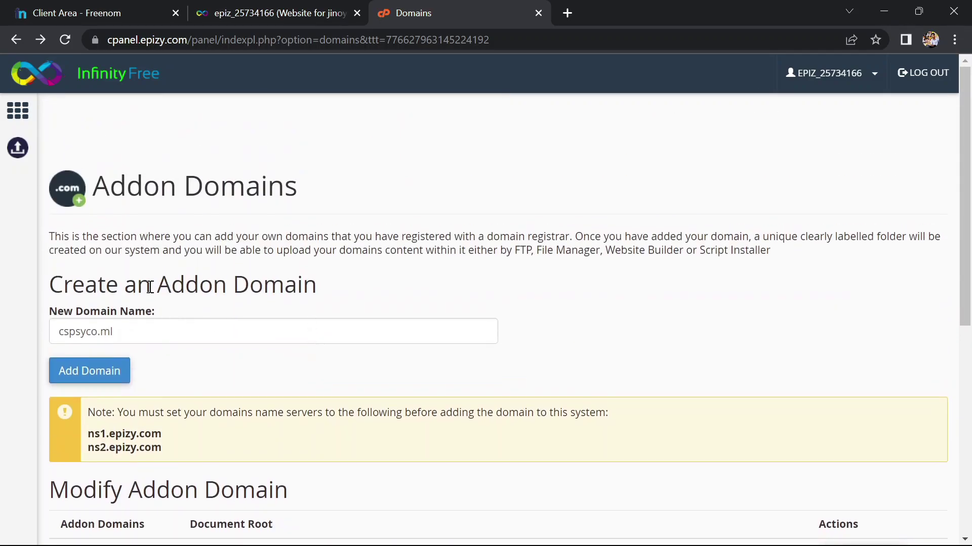
# Step: Return to the cPanel home, close the extra hosting tab and open the Online File Manager
pyautogui.click(16, 40)
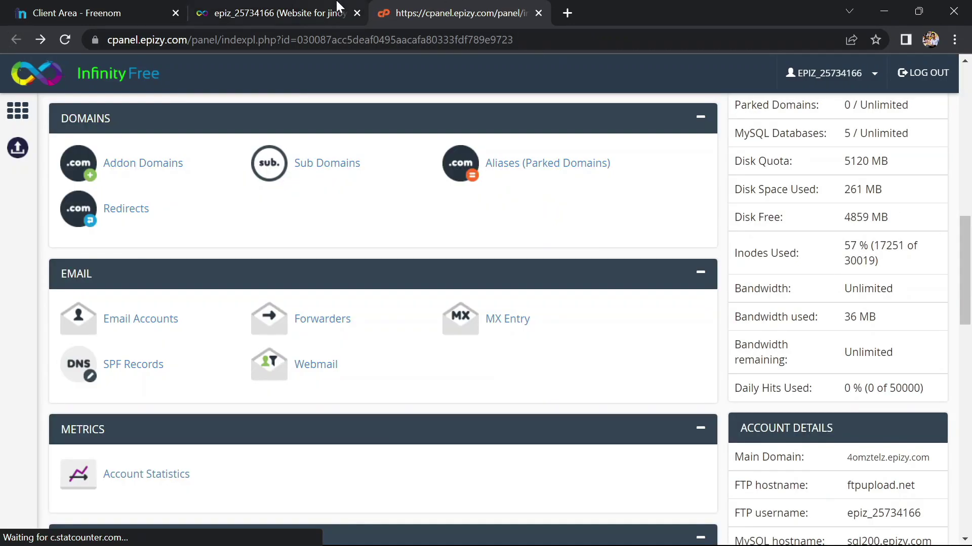
pyautogui.click(303, 14)
pyautogui.click(358, 13)
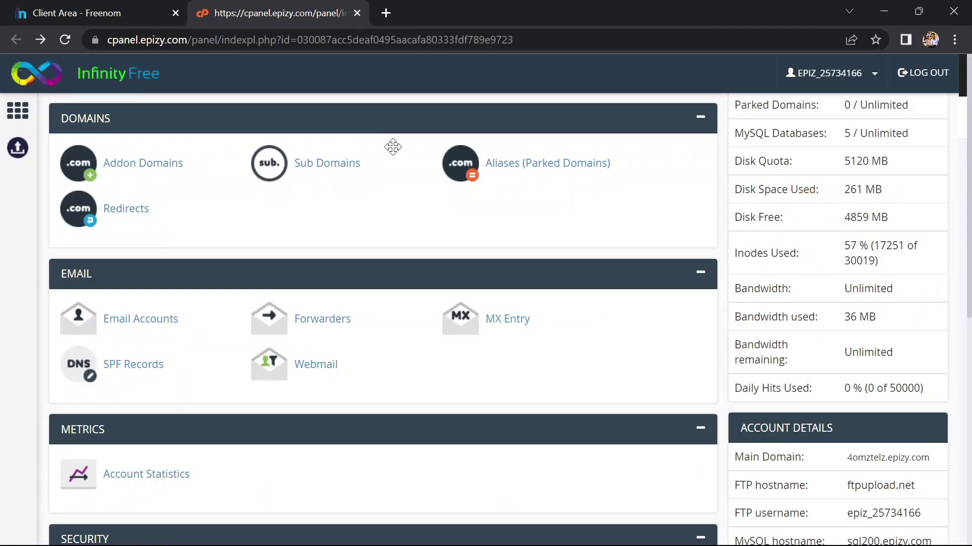
pyautogui.scroll(-2, 379, 304)
pyautogui.scroll(-2, 379, 307)
pyautogui.scroll(-2, 380, 307)
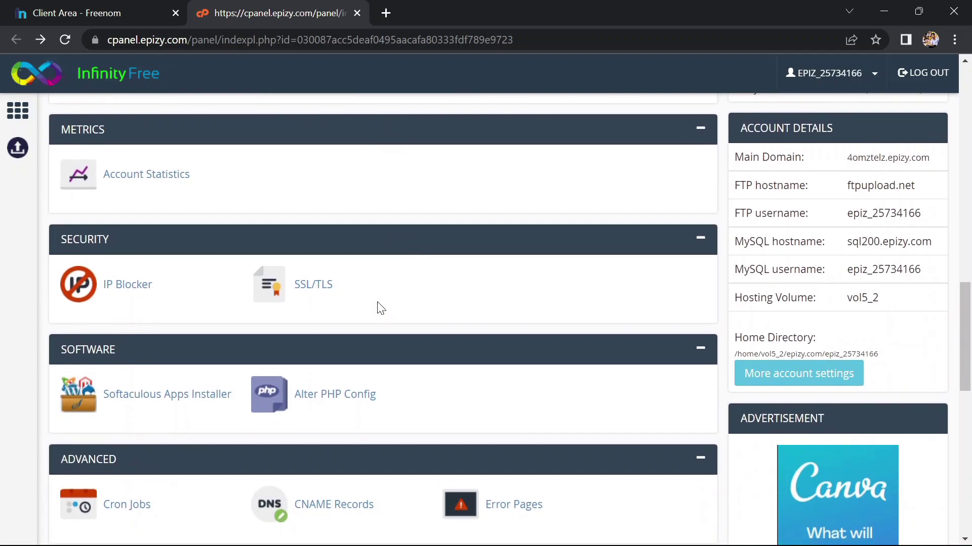
pyautogui.scroll(-1, 380, 307)
pyautogui.scroll(3, 380, 308)
pyautogui.middleClick(377, 304)
pyautogui.scroll(3, 377, 303)
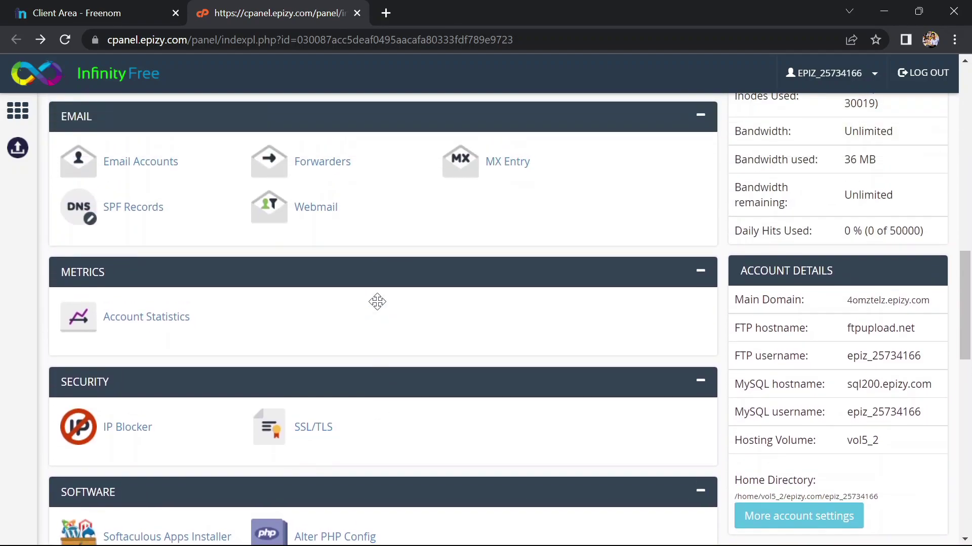
pyautogui.scroll(-3, 380, 307)
pyautogui.scroll(-3, 380, 308)
pyautogui.click(380, 307)
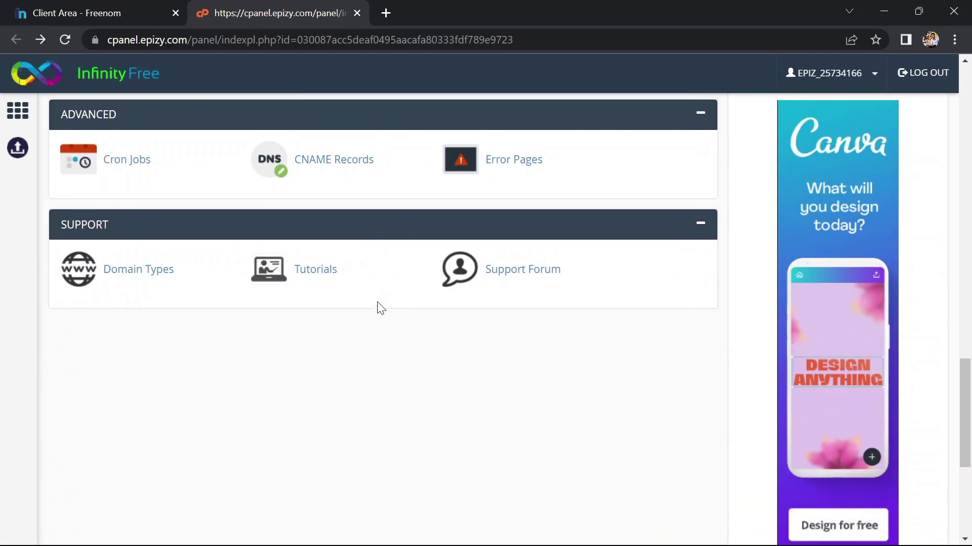
pyautogui.scroll(3, 380, 308)
pyautogui.scroll(3, 380, 307)
pyautogui.scroll(2, 380, 308)
pyautogui.scroll(2, 380, 307)
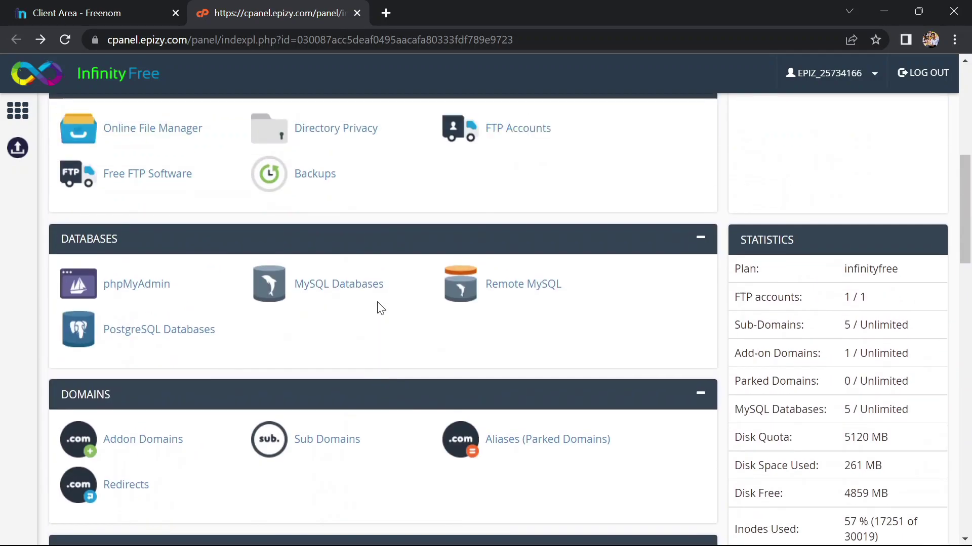
pyautogui.scroll(3, 381, 307)
pyautogui.scroll(1, 156, 314)
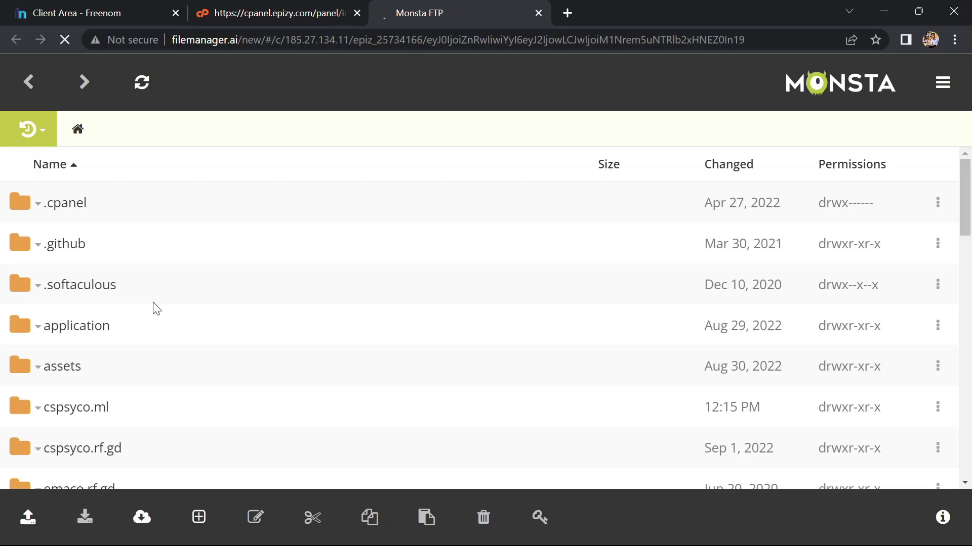
pyautogui.scroll(-1, 108, 336)
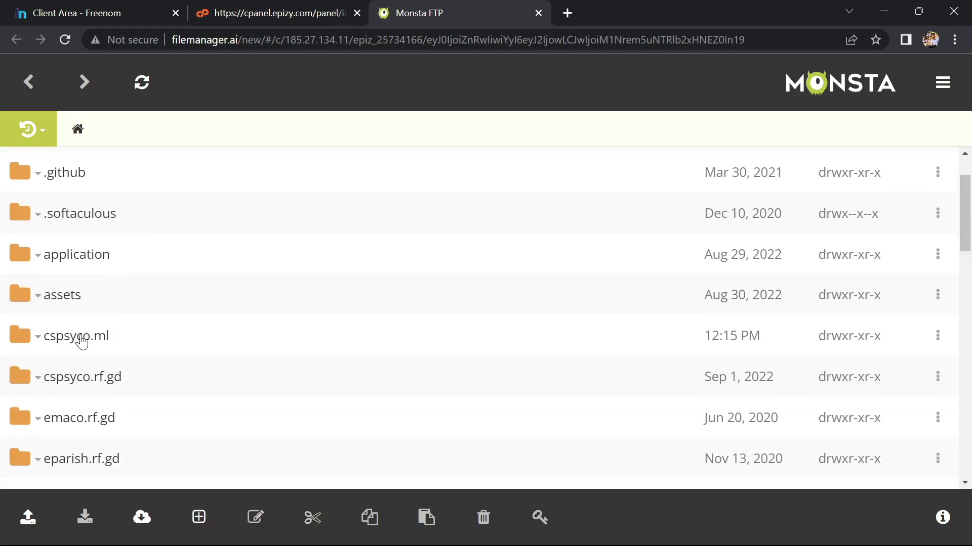
# Step: Confirm cspsyco.ml's htdocs folder is still empty and return to the account root
pyautogui.click(76, 336)
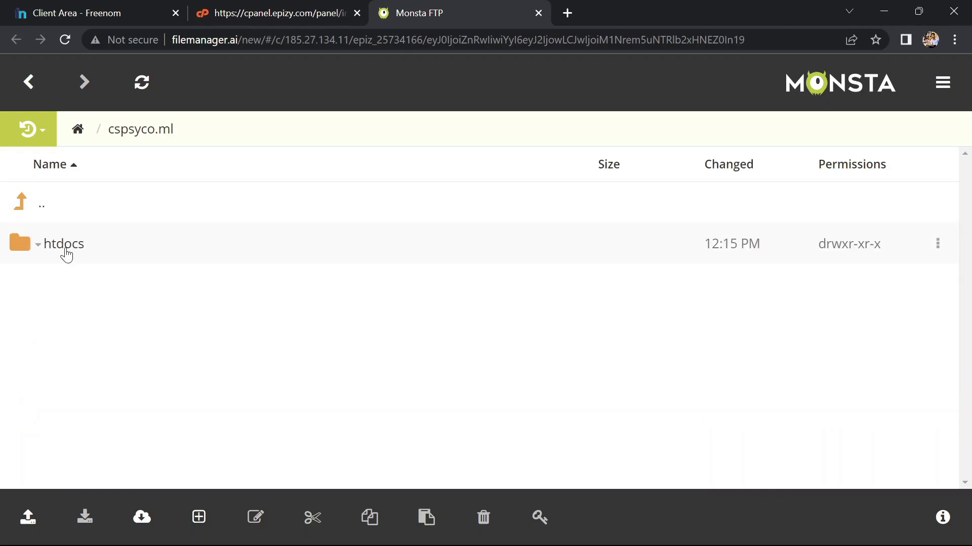
pyautogui.click(63, 244)
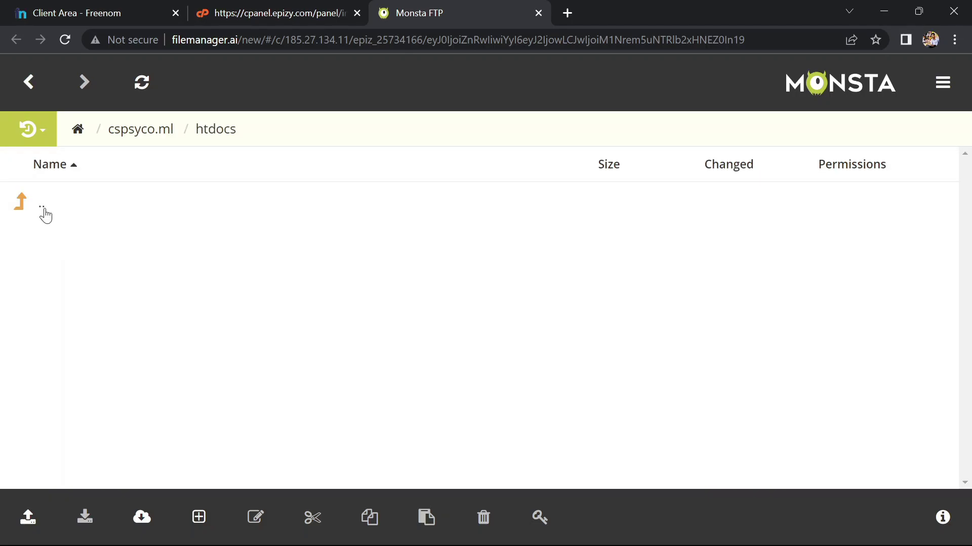
pyautogui.click(44, 212)
pyautogui.click(44, 212)
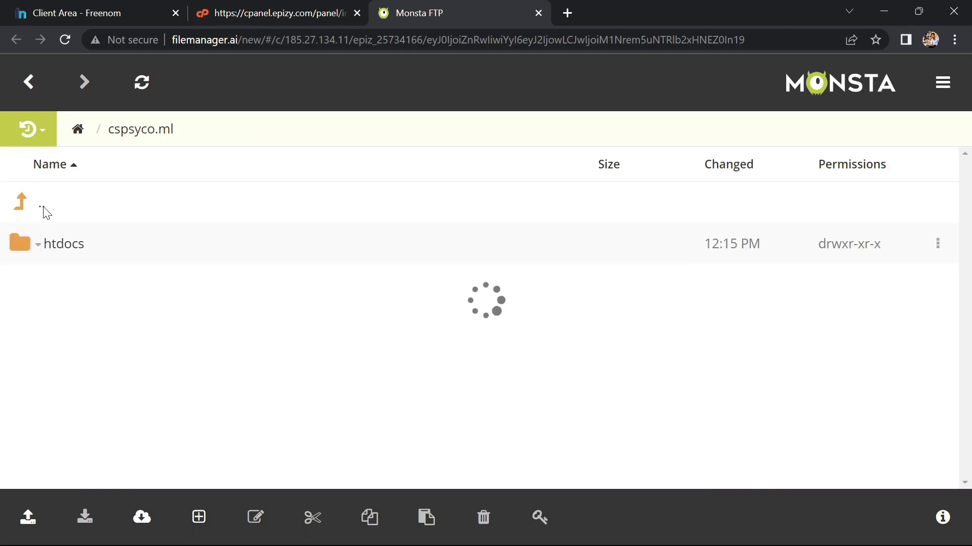
# Step: Select all four site files in cspsyco.rf.gd's htdocs and copy them
pyautogui.click(92, 449)
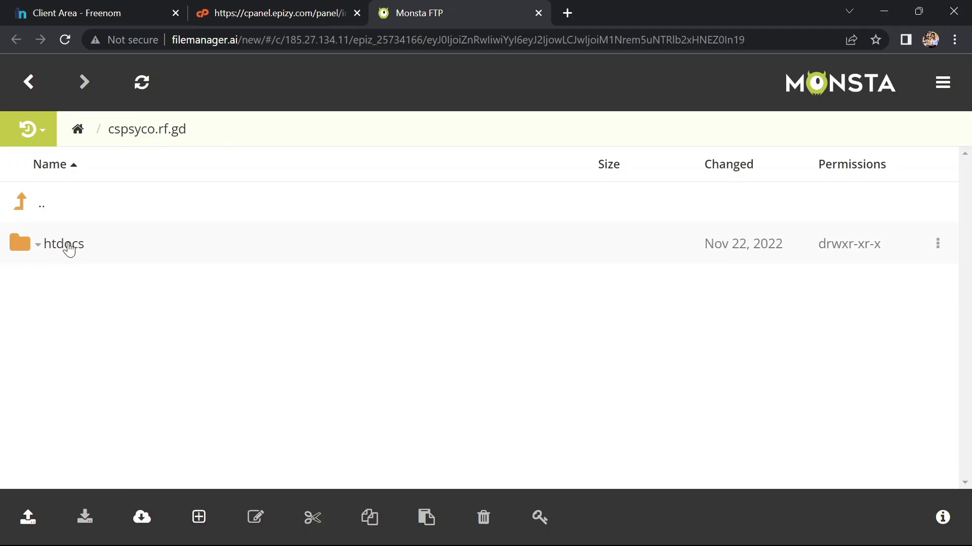
pyautogui.click(64, 243)
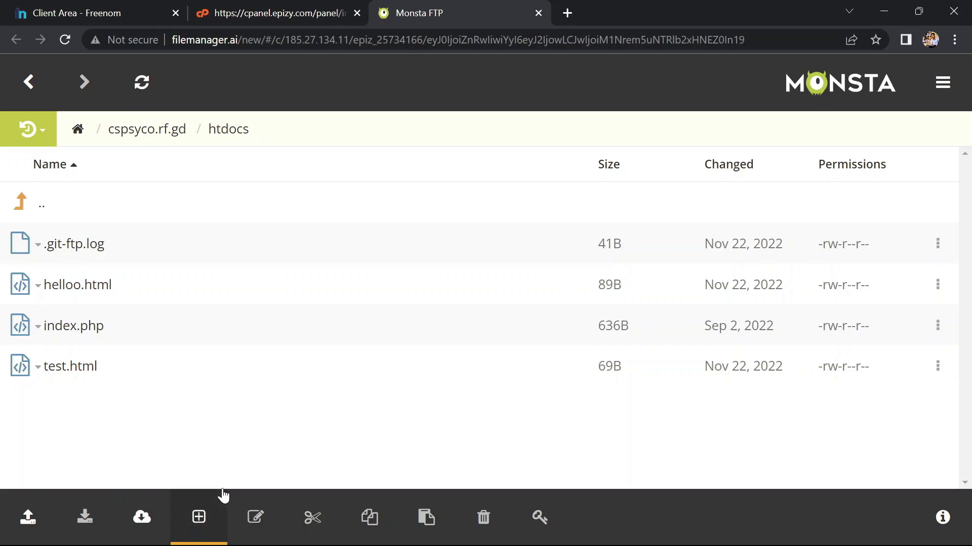
pyautogui.click(193, 247)
pyautogui.keyDown('ctrl'); pyautogui.click(164, 369); pyautogui.keyUp('ctrl')
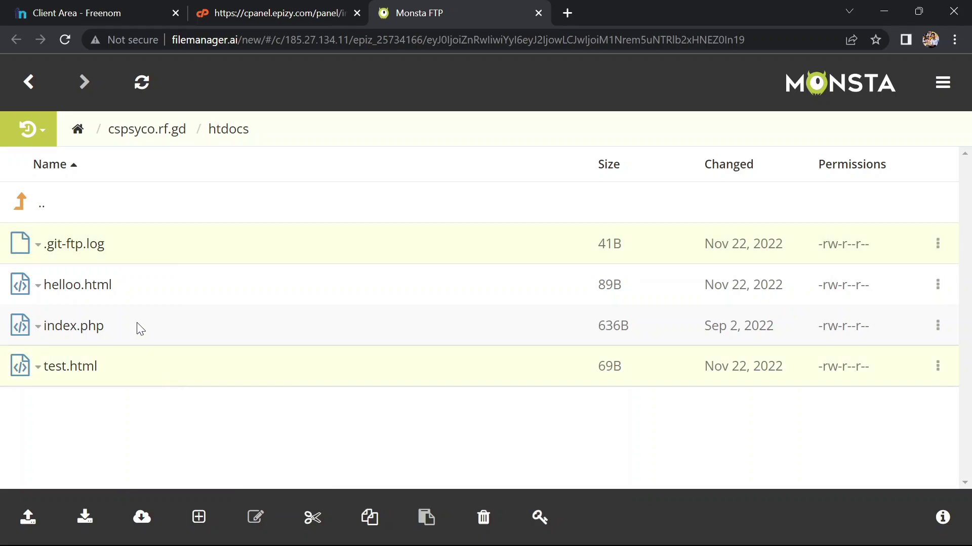
pyautogui.rightClick(127, 295)
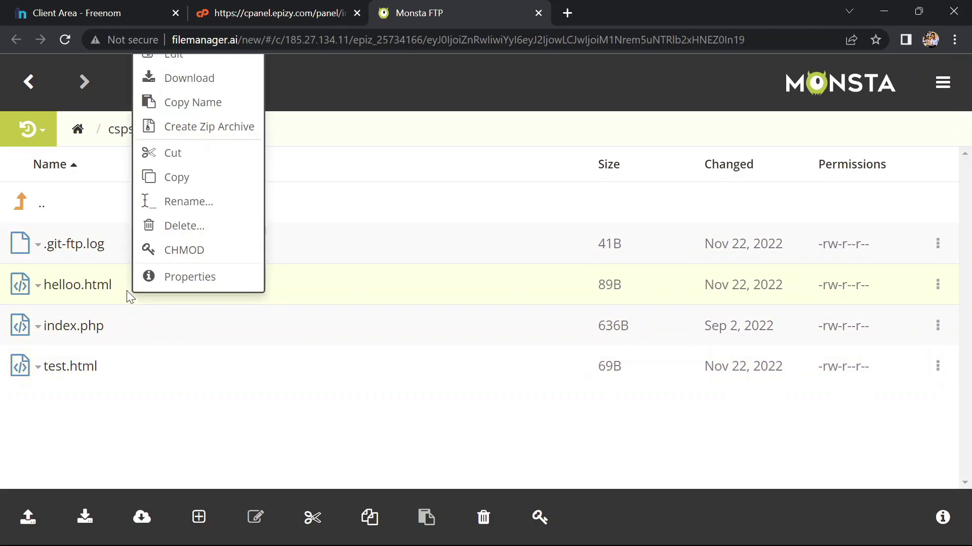
pyautogui.click(118, 361)
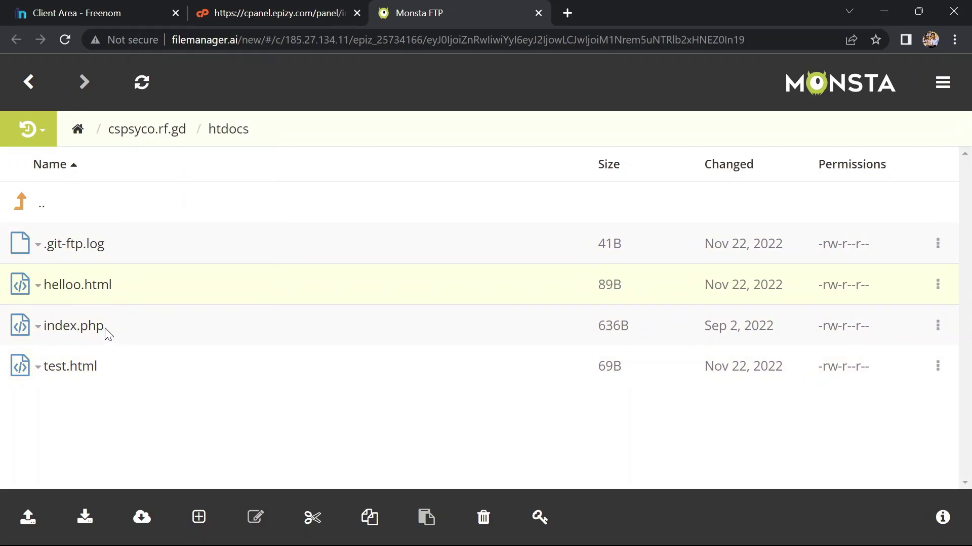
pyautogui.keyDown('ctrl'); pyautogui.click(106, 361); pyautogui.keyUp('ctrl')
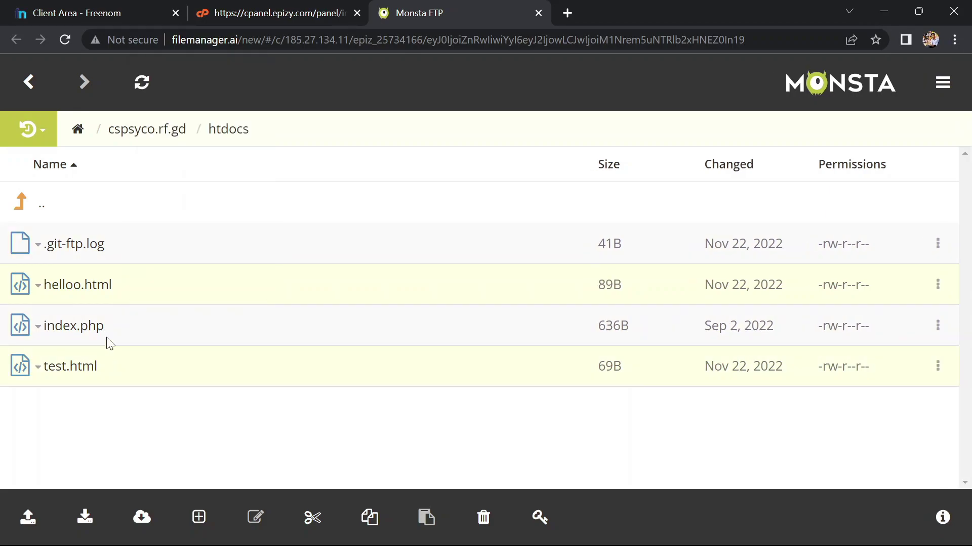
pyautogui.keyDown('shift'); pyautogui.click(120, 249); pyautogui.keyUp('shift')
pyautogui.click(369, 518)
# Step: Paste the copied files into cspsyco.ml's htdocs and dismiss the unknown-error message
pyautogui.click(41, 206)
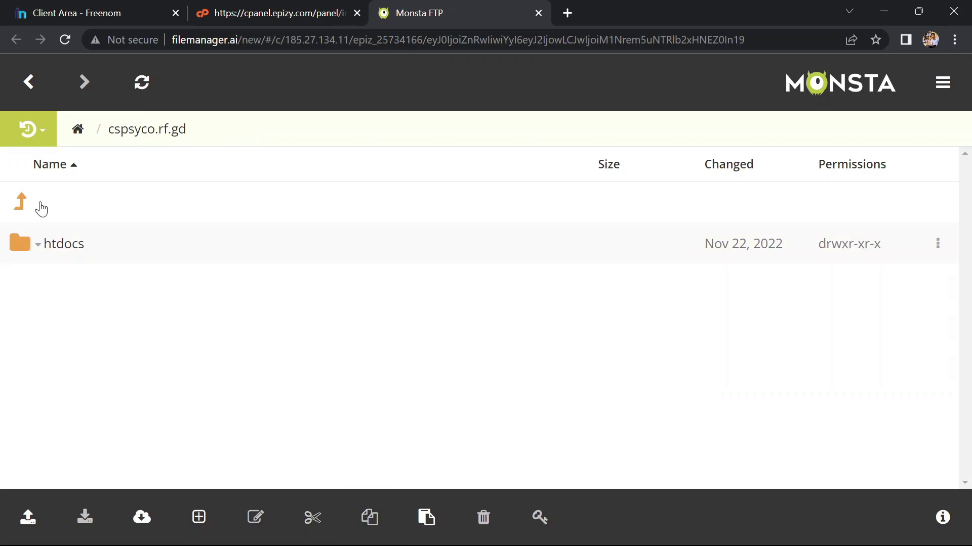
pyautogui.click(30, 204)
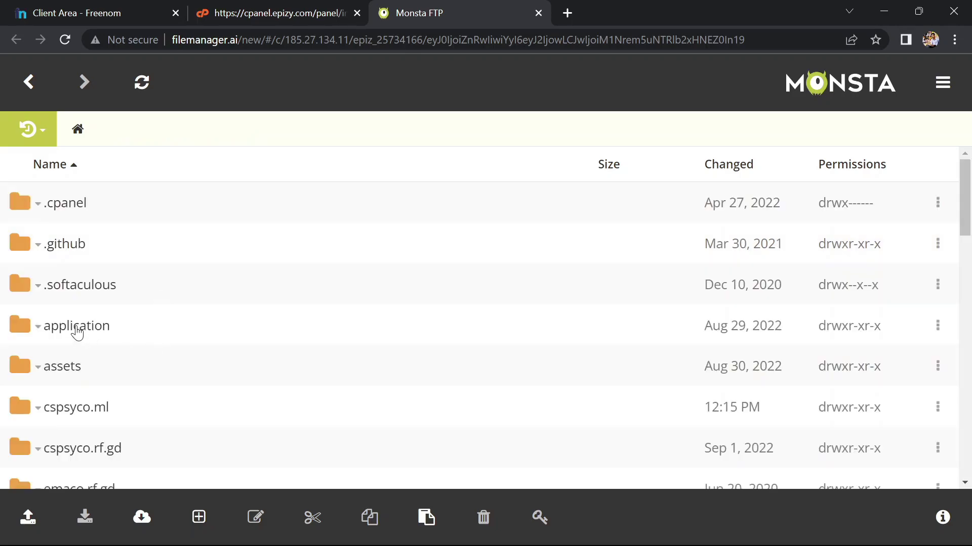
pyautogui.click(74, 410)
pyautogui.click(63, 244)
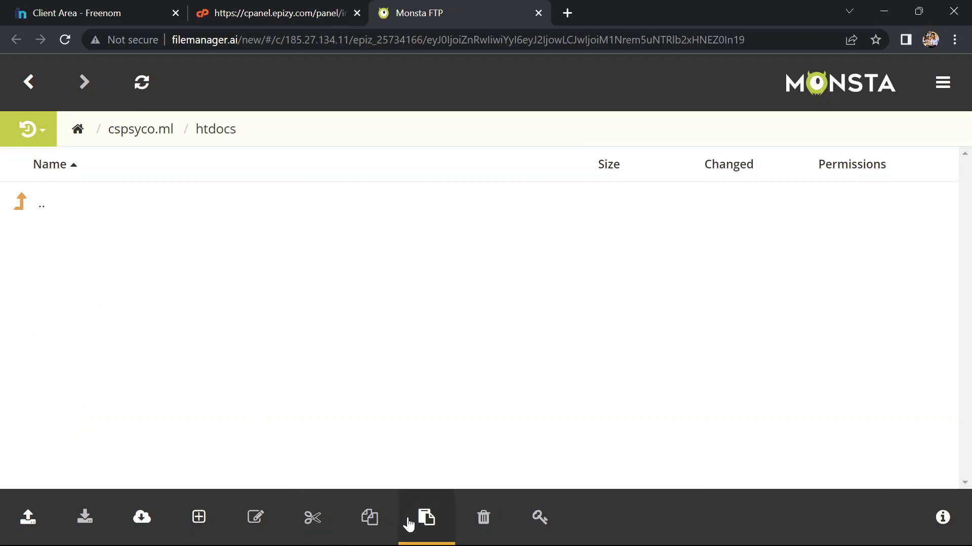
pyautogui.click(427, 518)
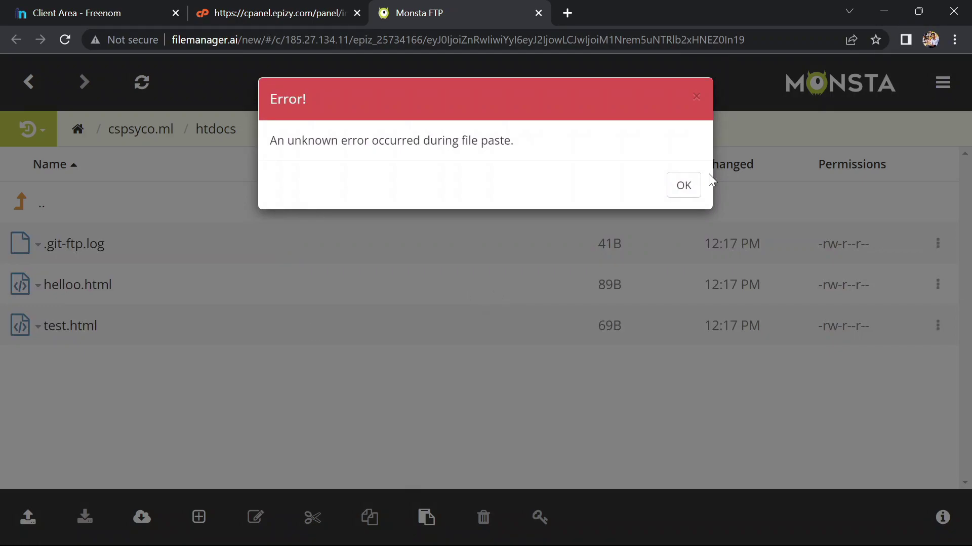
pyautogui.click(683, 185)
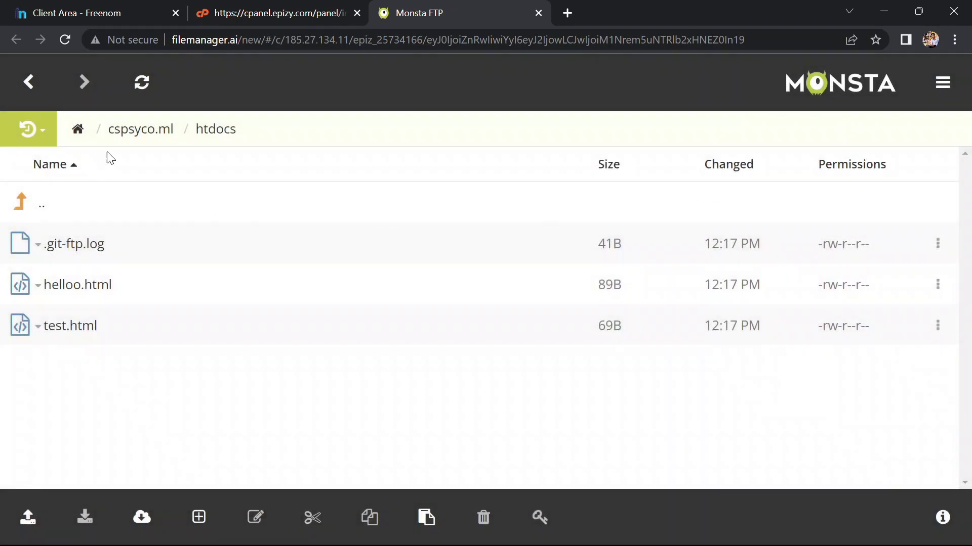
# Step: Copy index.php from cspsyco.rf.gd's htdocs via its row menu
pyautogui.click(42, 211)
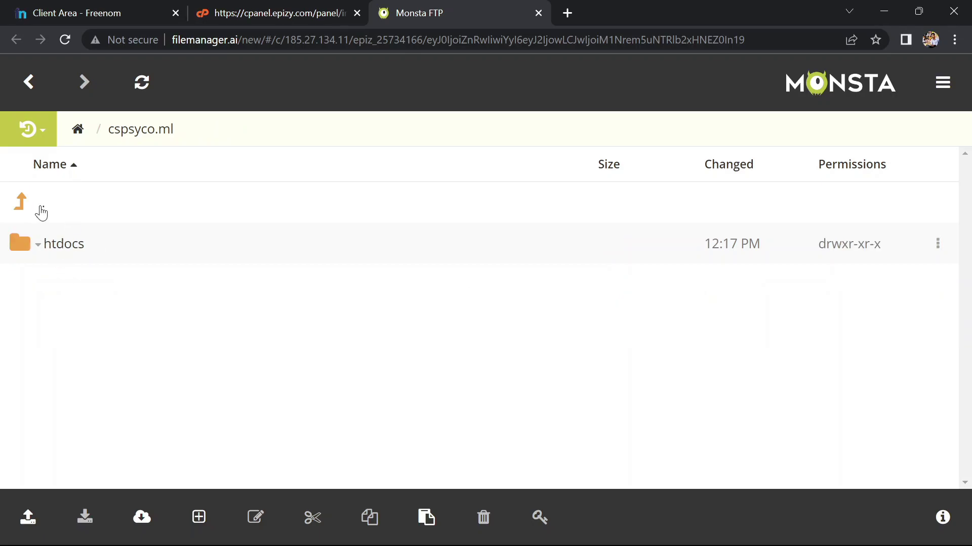
pyautogui.click(42, 211)
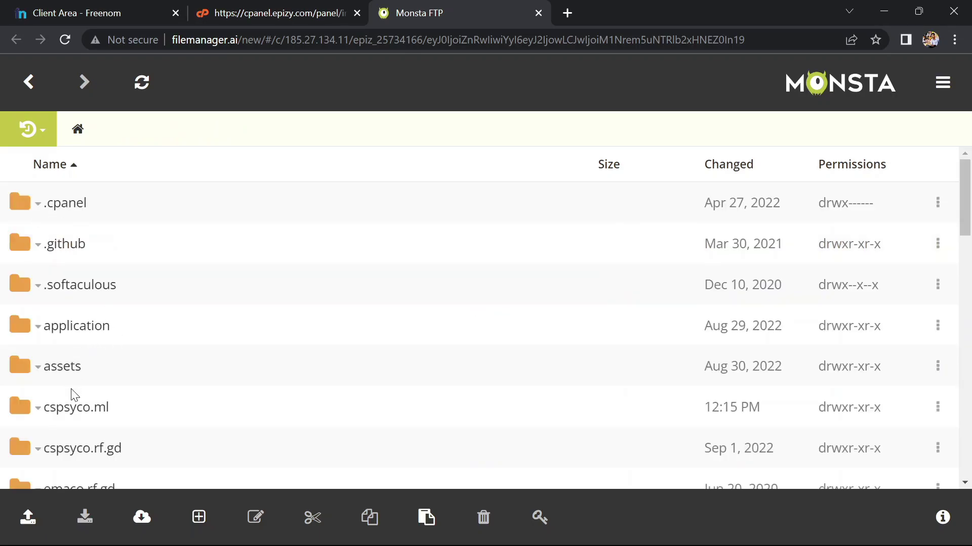
pyautogui.click(73, 449)
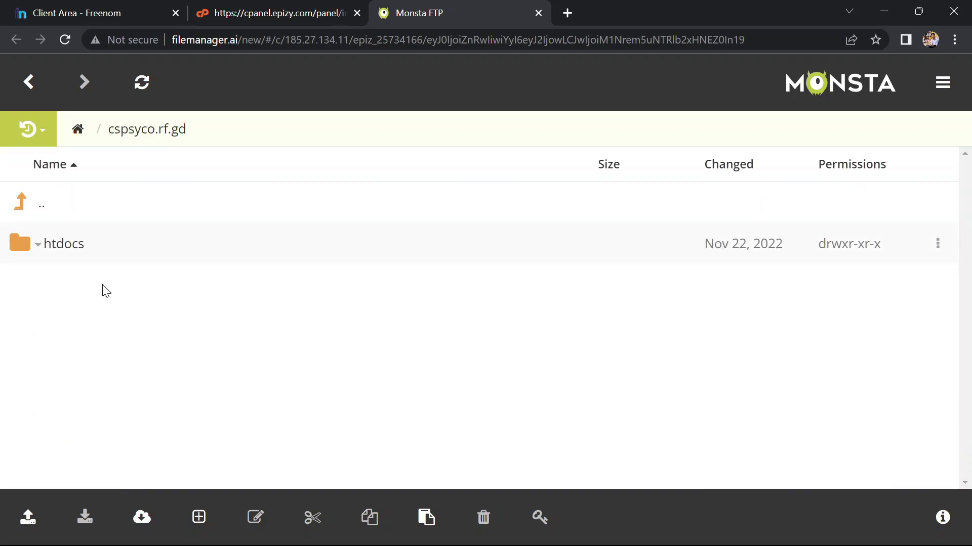
pyautogui.click(64, 244)
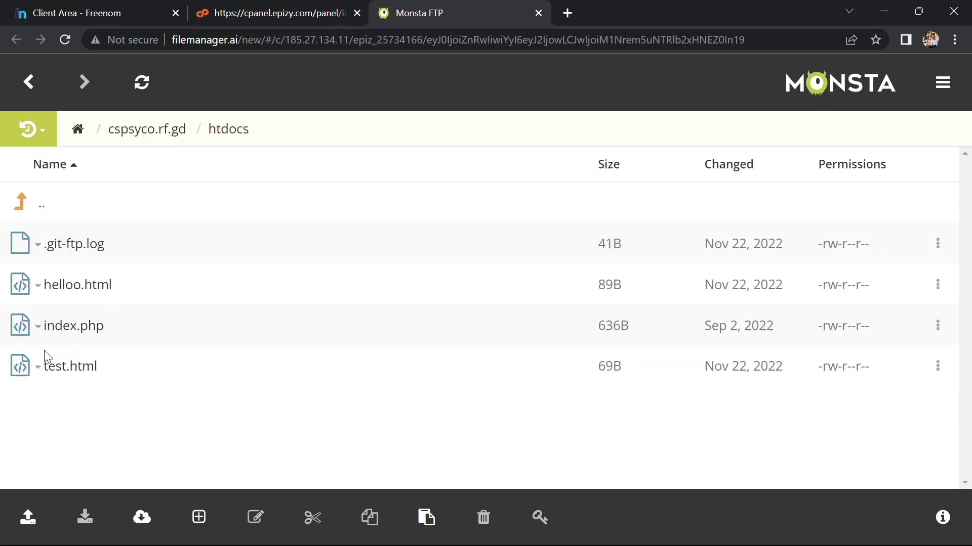
pyautogui.click(38, 327)
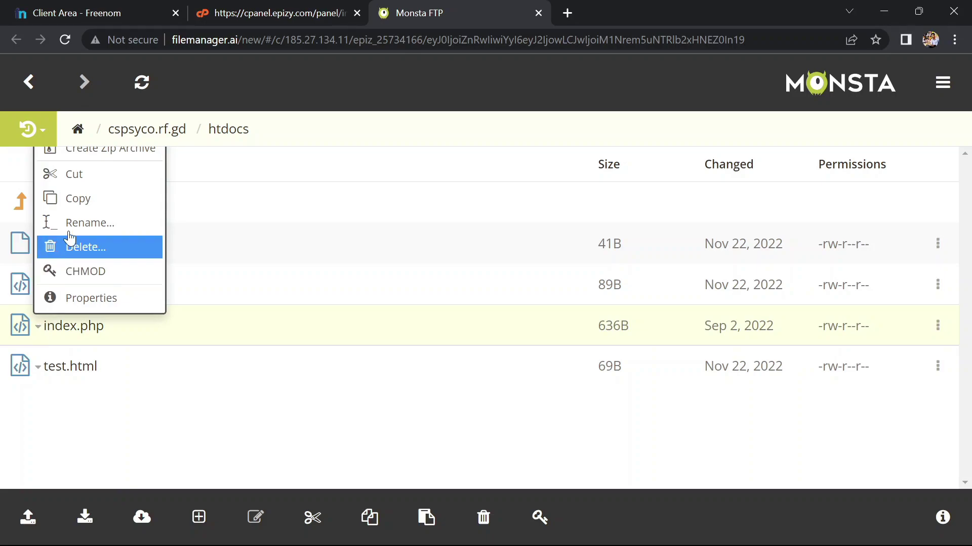
pyautogui.click(79, 200)
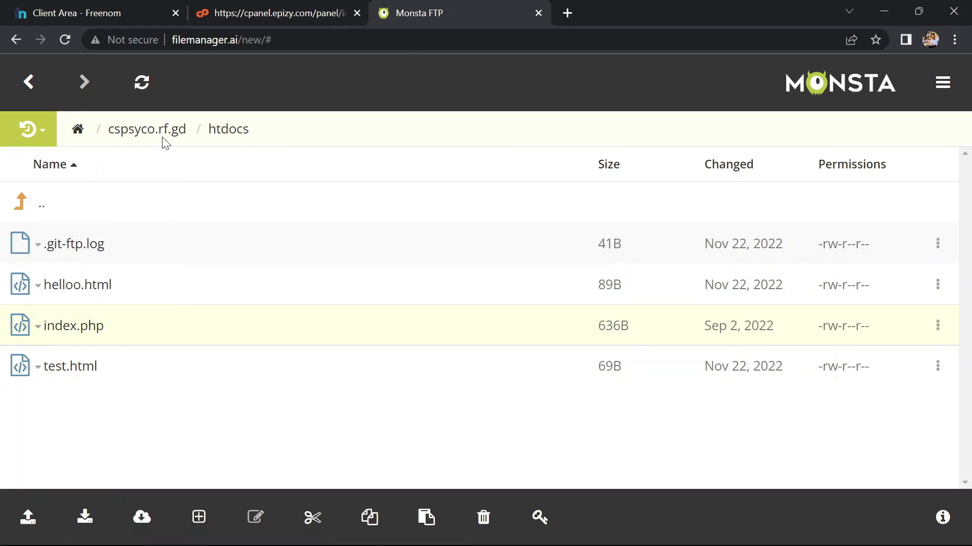
# Step: Paste index.php into cspsyco.ml's htdocs so all four site files are there
pyautogui.click(78, 129)
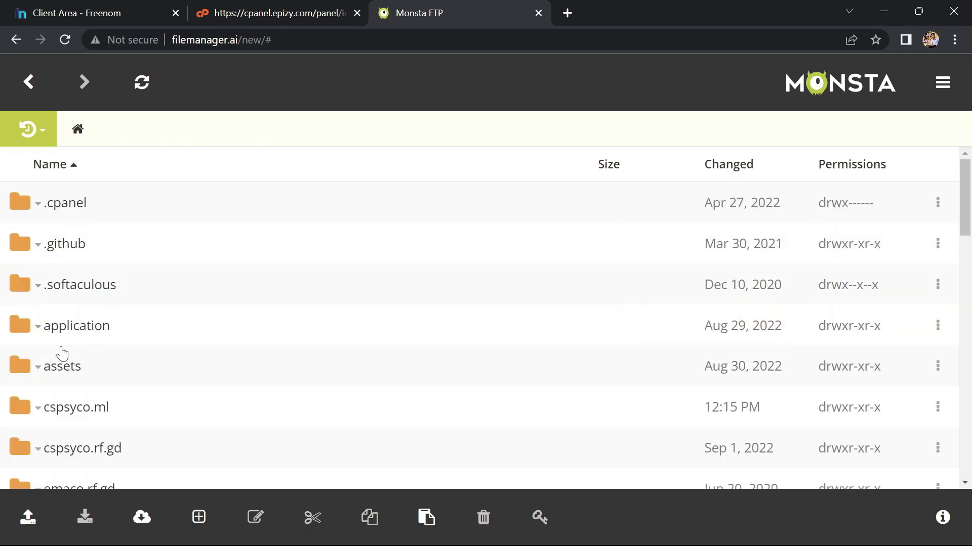
pyautogui.click(75, 408)
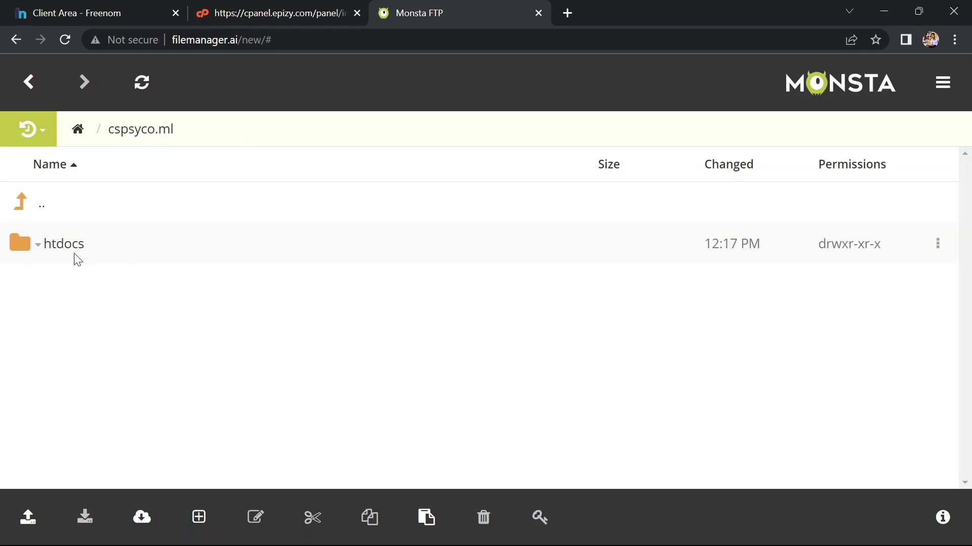
pyautogui.click(64, 244)
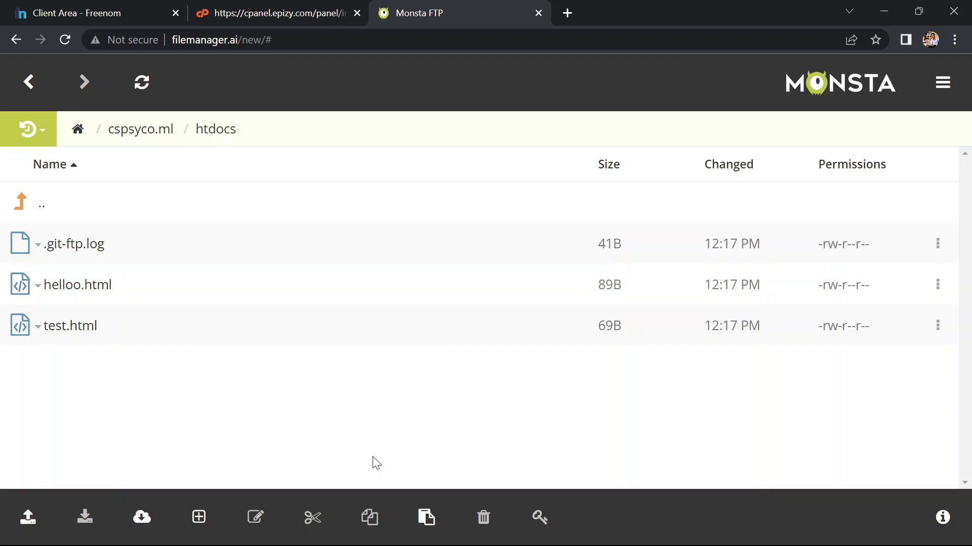
pyautogui.click(425, 518)
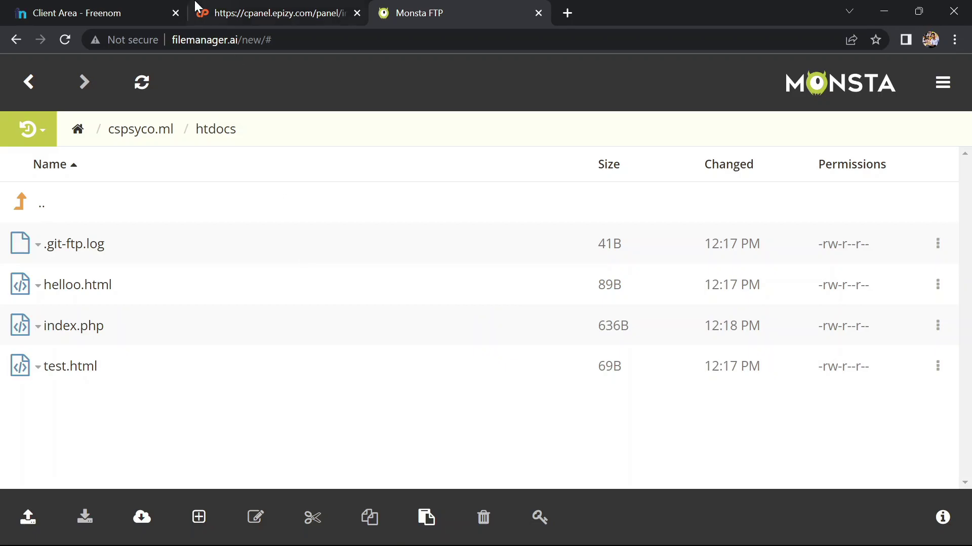
# Step: Load the cspsyco.ml site in a new tab, showing its index page
pyautogui.click(567, 14)
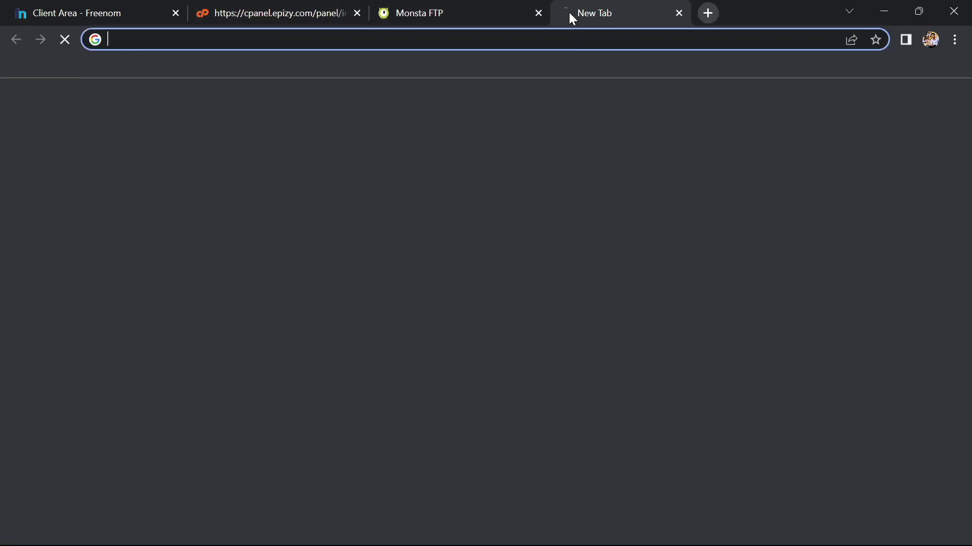
pyautogui.write('m')
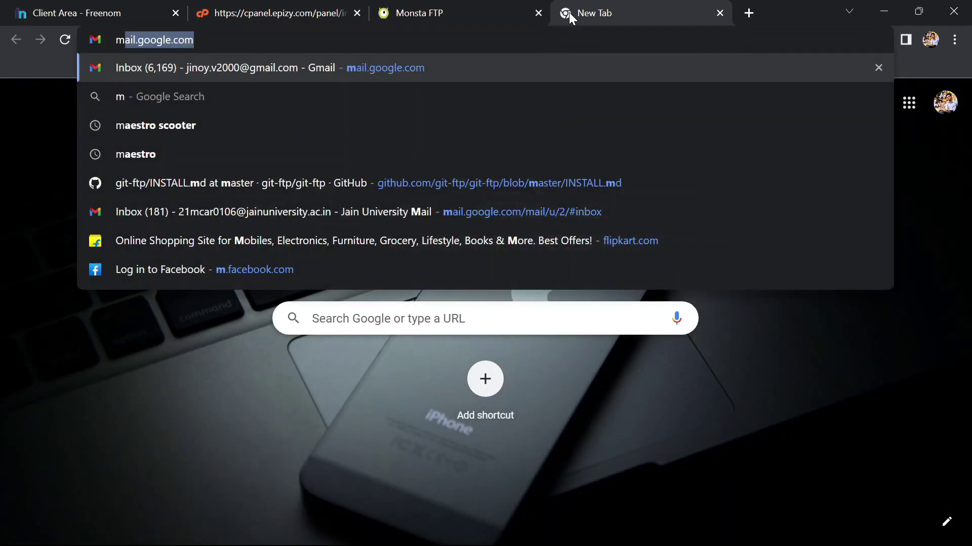
pyautogui.press('BackSpace')
pyautogui.press('BackSpace')
pyautogui.write('c')
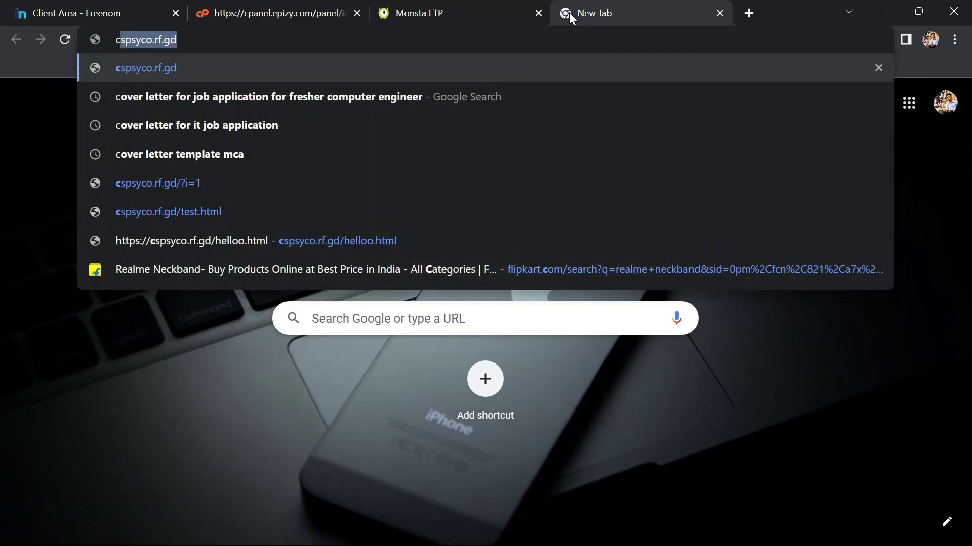
pyautogui.write('sps')
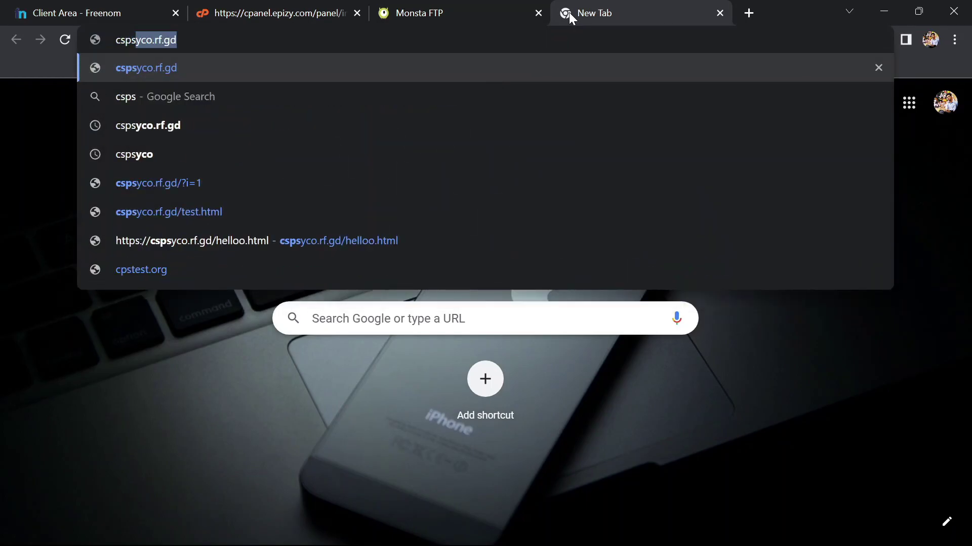
pyautogui.write('yco,')
pyautogui.press('BackSpace')
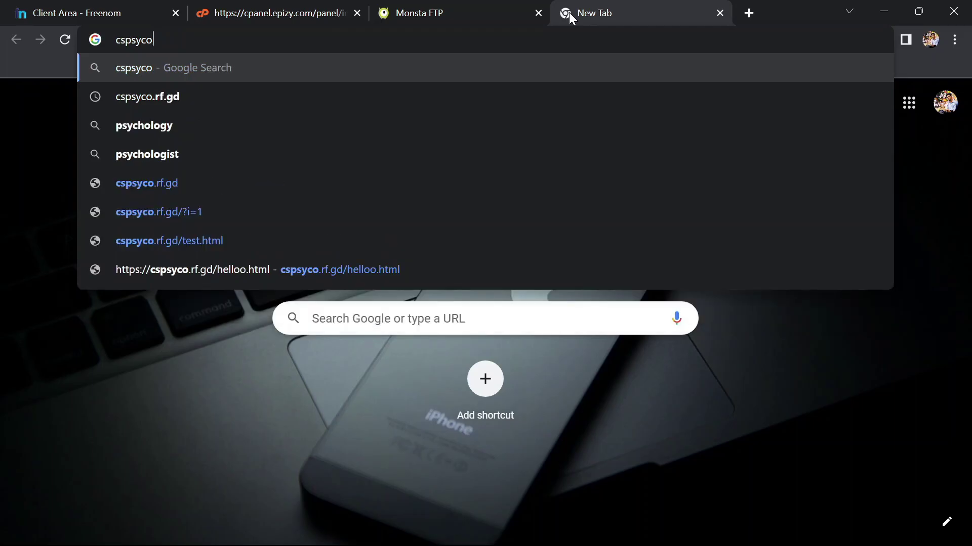
pyautogui.write('.ml')
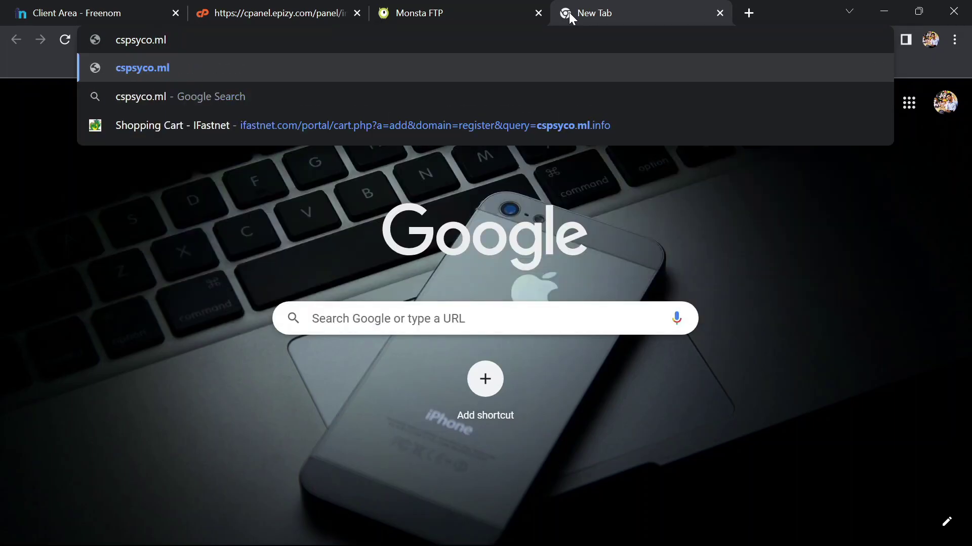
pyautogui.press('Return')
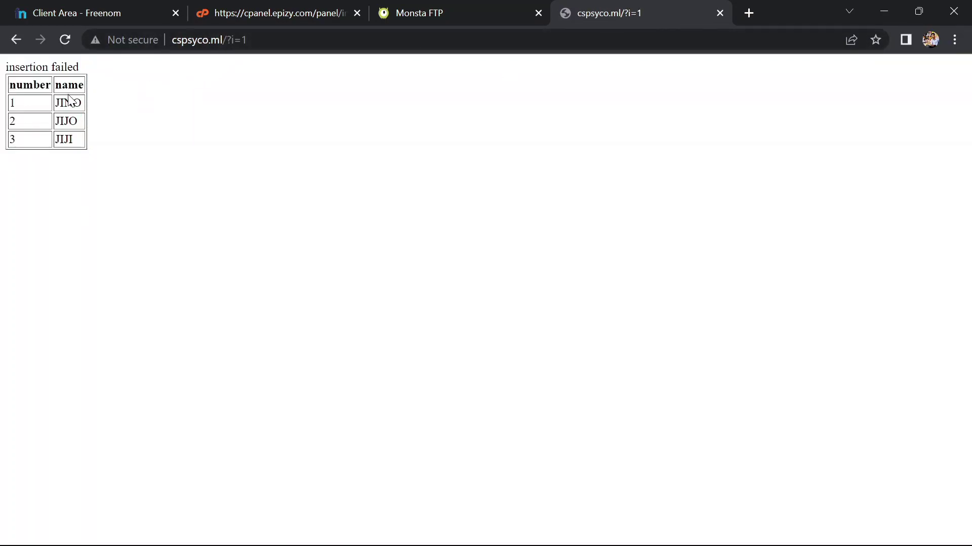
pyautogui.click(447, 8)
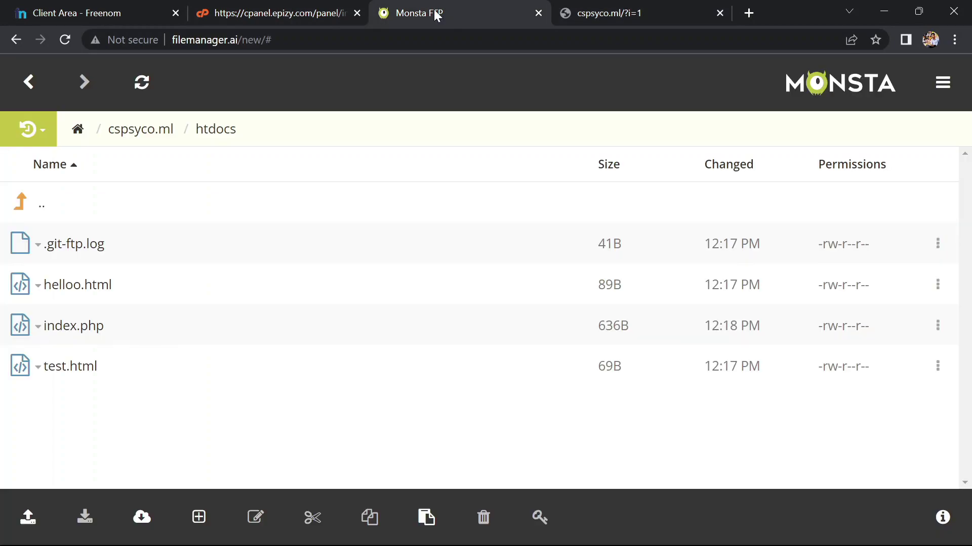
pyautogui.click(661, 8)
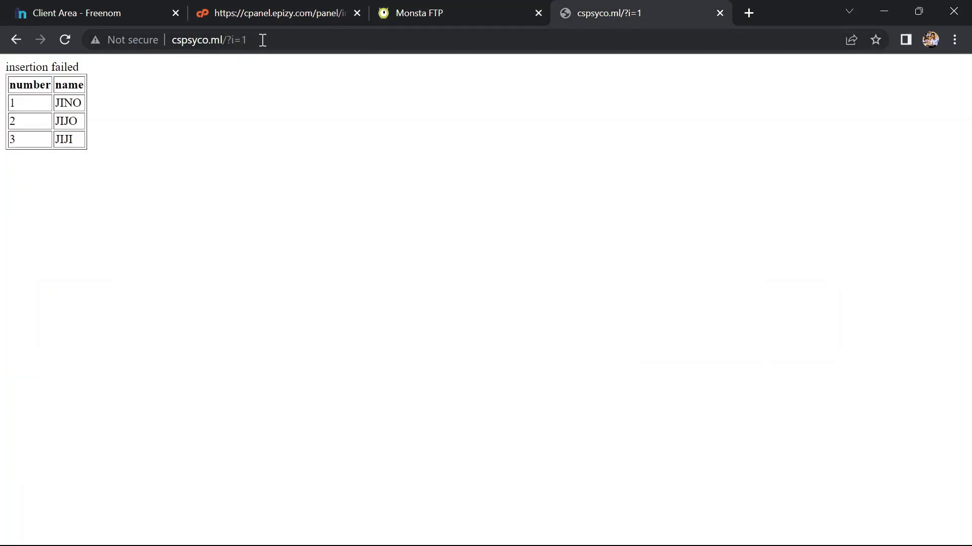
# Step: Load cspsyco.ml/helloo.html showing its hello-world text and check the Not secure details
pyautogui.moveTo(262, 40); pyautogui.dragTo(226, 39)
pyautogui.write('helloo')
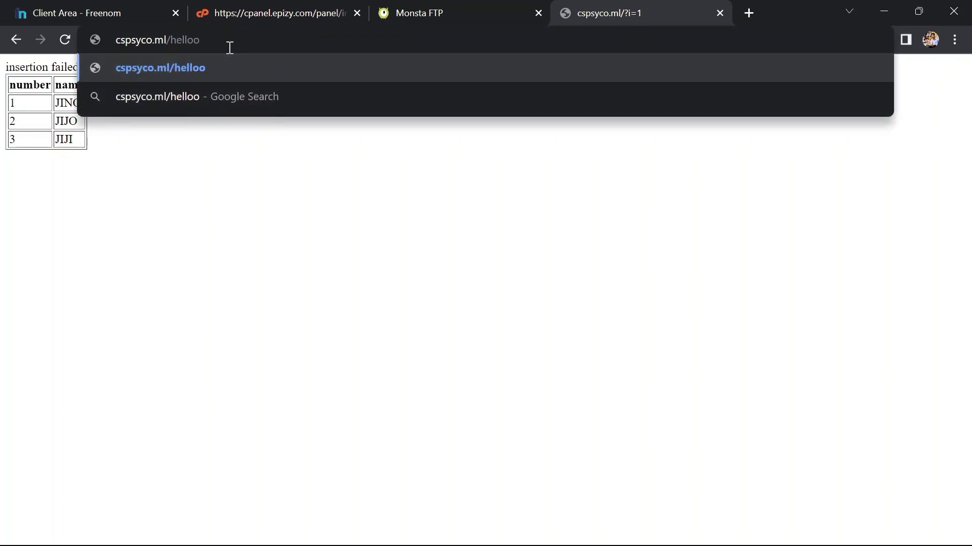
pyautogui.write('.html')
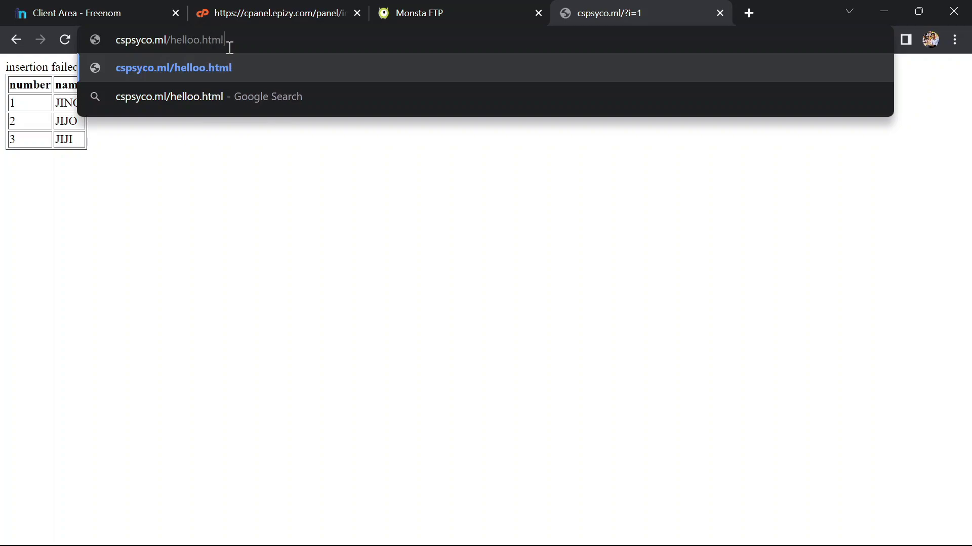
pyautogui.press('Return')
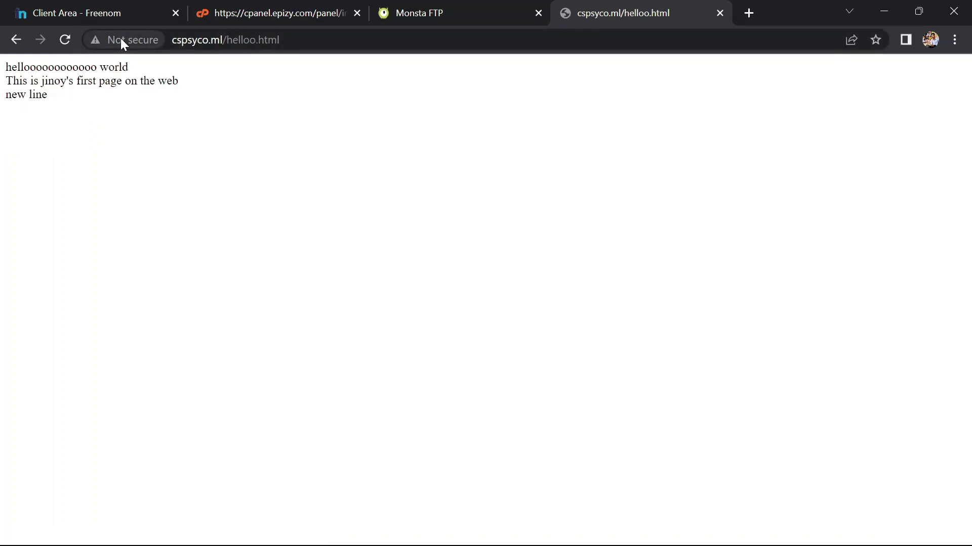
pyautogui.click(121, 40)
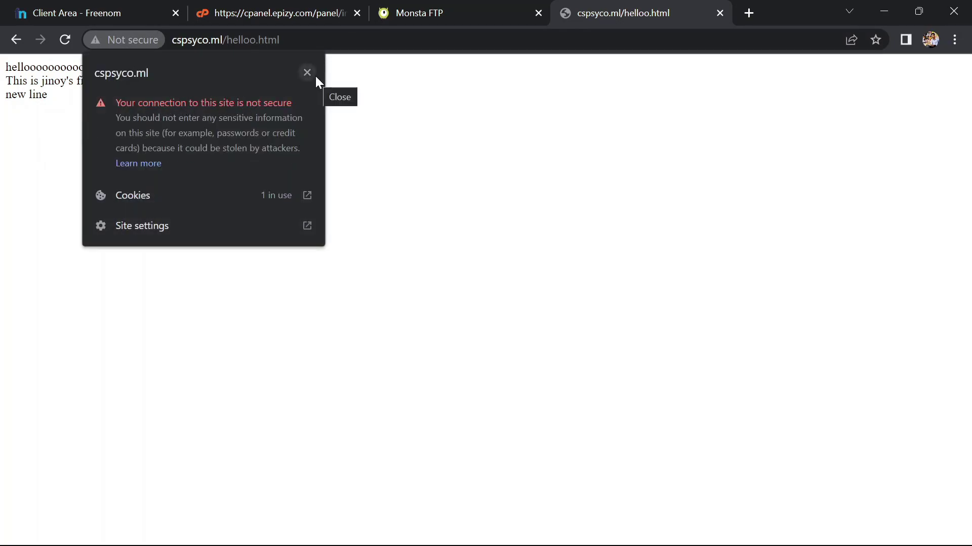
pyautogui.click(179, 39)
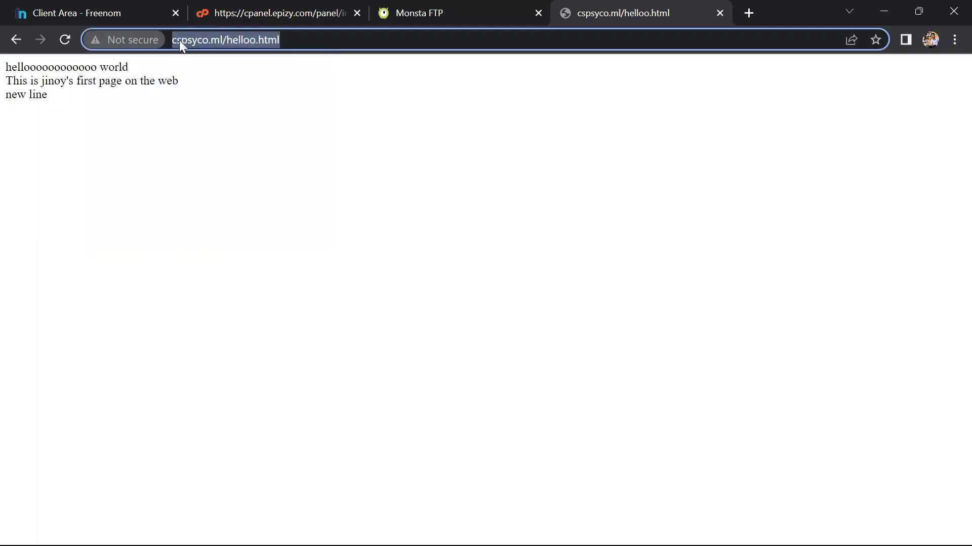
pyautogui.click(299, 84)
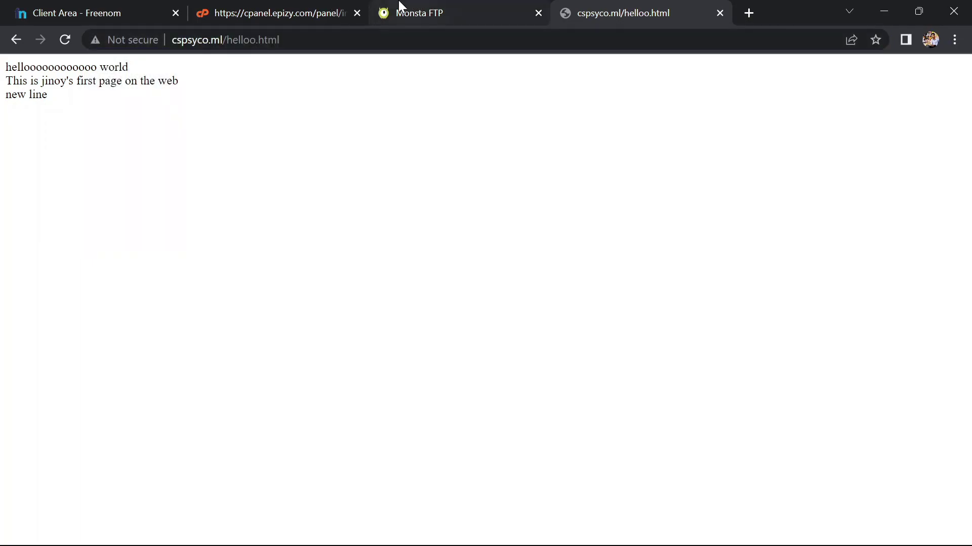
pyautogui.click(315, 12)
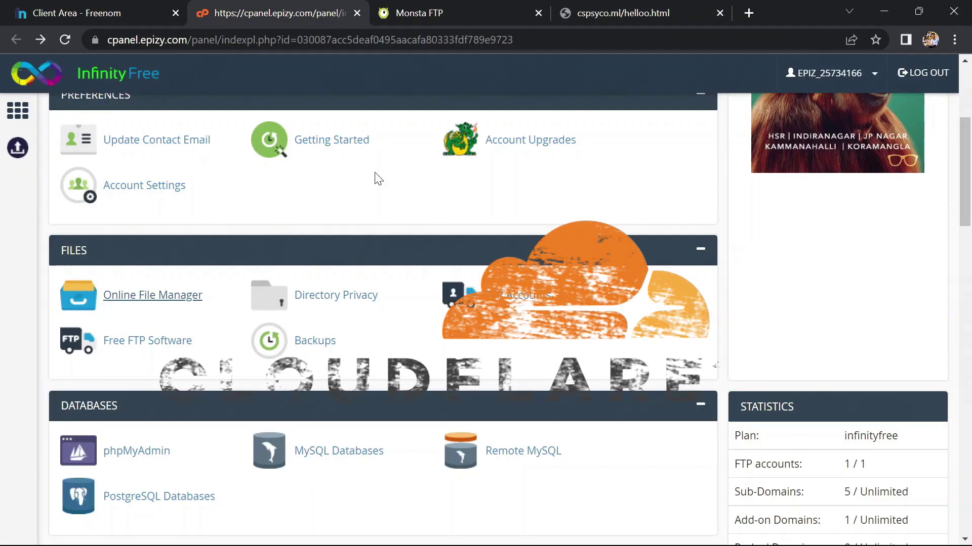
pyautogui.scroll(1, 373, 179)
# Step: Return from Freenom's cspsyco.ml management page to the domains list
pyautogui.click(85, 12)
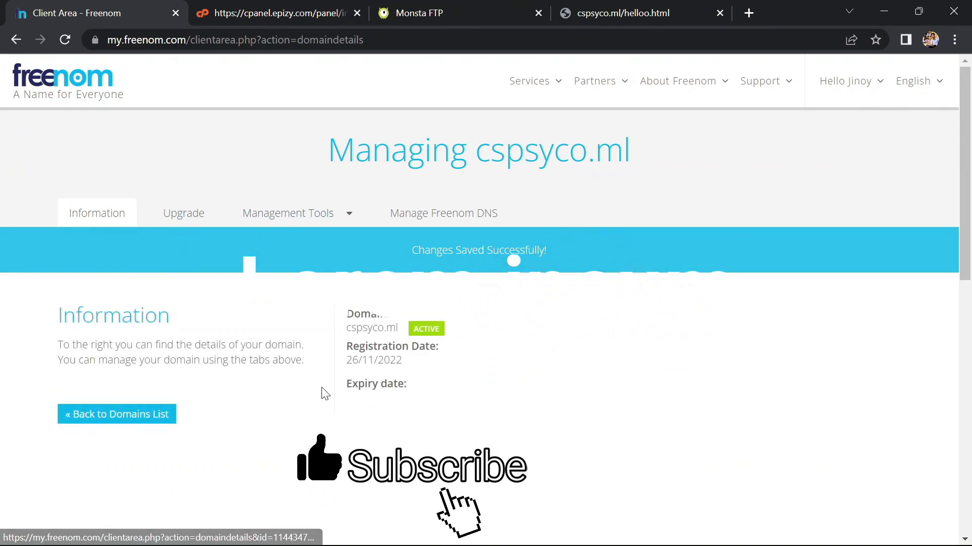
pyautogui.scroll(-2, 372, 374)
pyautogui.scroll(-1, 371, 375)
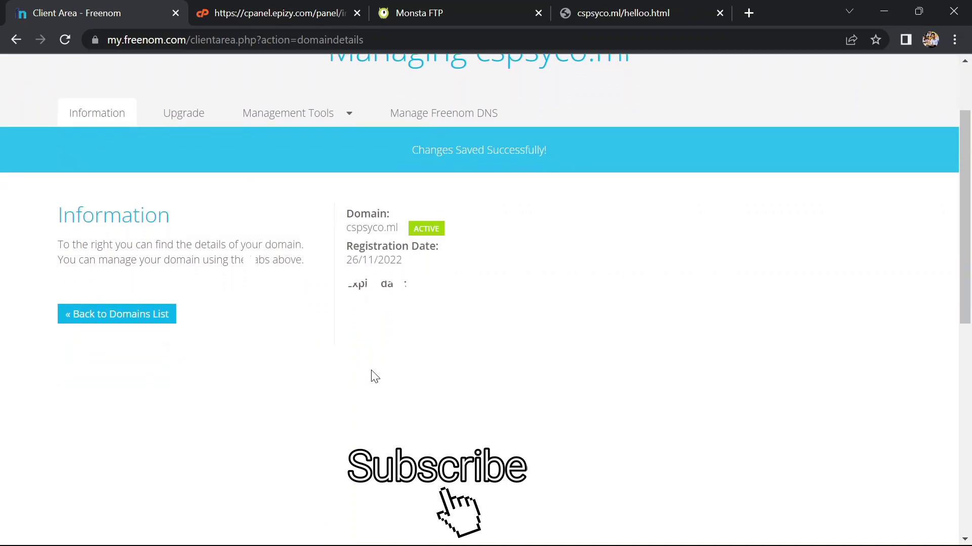
pyautogui.click(96, 325)
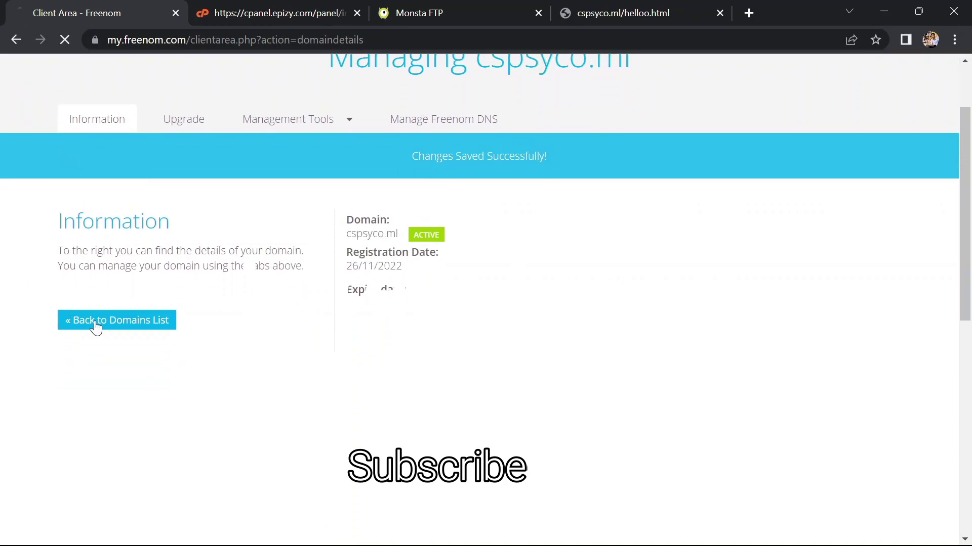